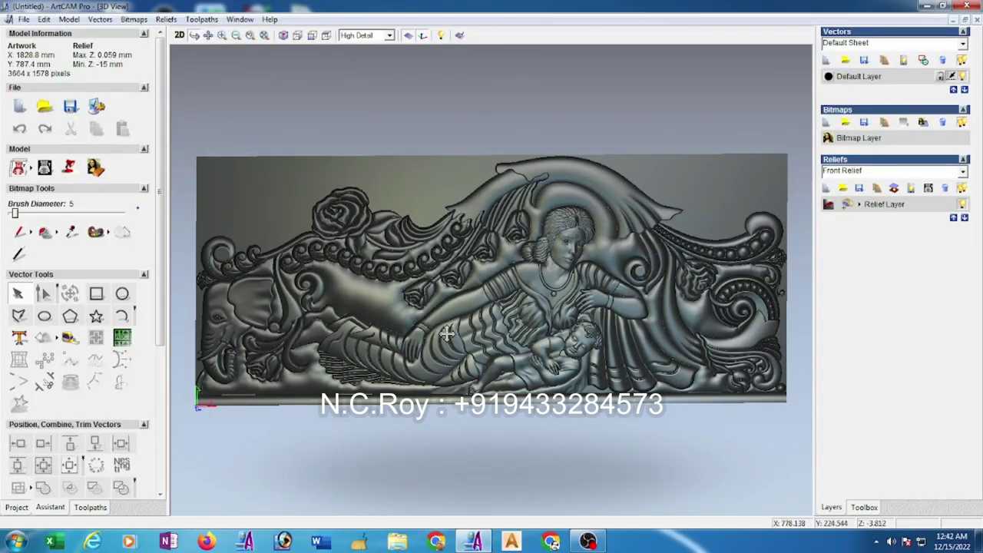
Orbit the reclining-woman relief to a tilted viewing angle in the 3D view.
mouse_move(458, 330)
mouse_down()
mouse_move(477, 298)
mouse_move(495, 351)
mouse_up()
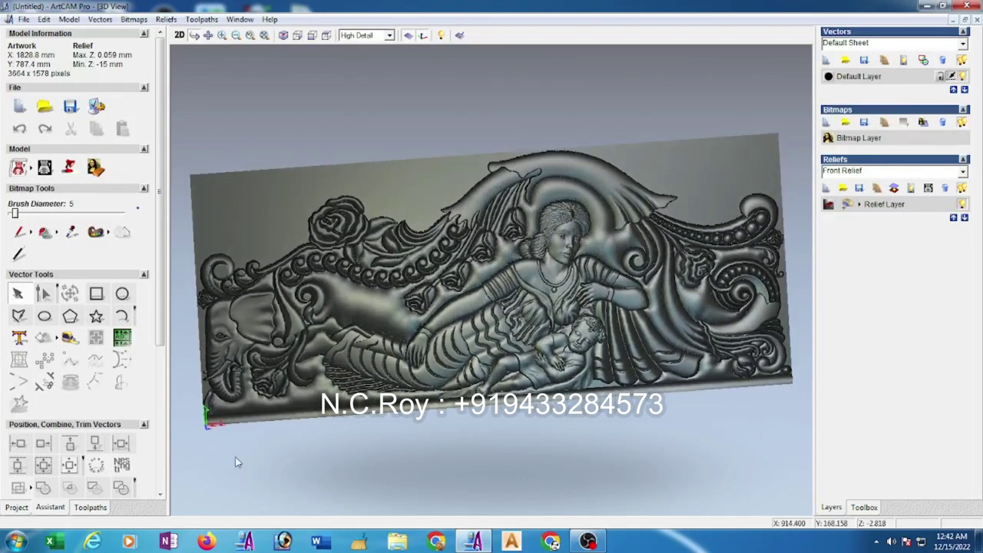
Check the relief height in Scale Relief Height, keep 15.059 mm, and minimize ArtCAM Pro.
scroll(163, 343, down, 5)
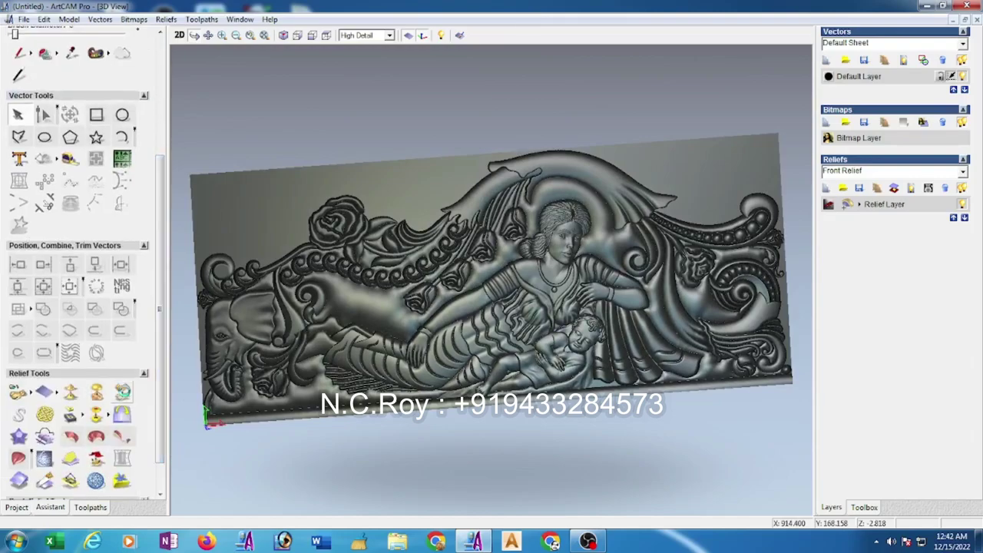
click(122, 393)
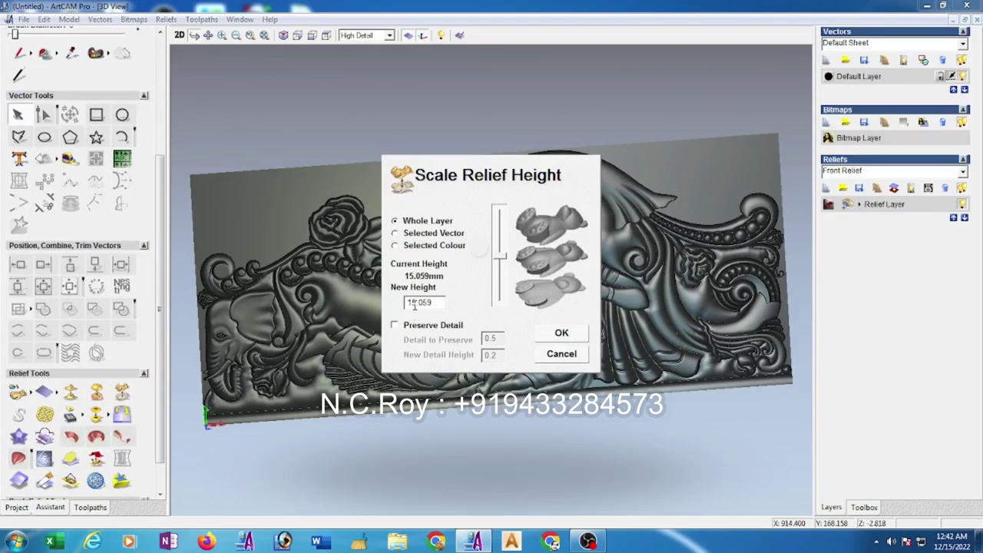
click(559, 354)
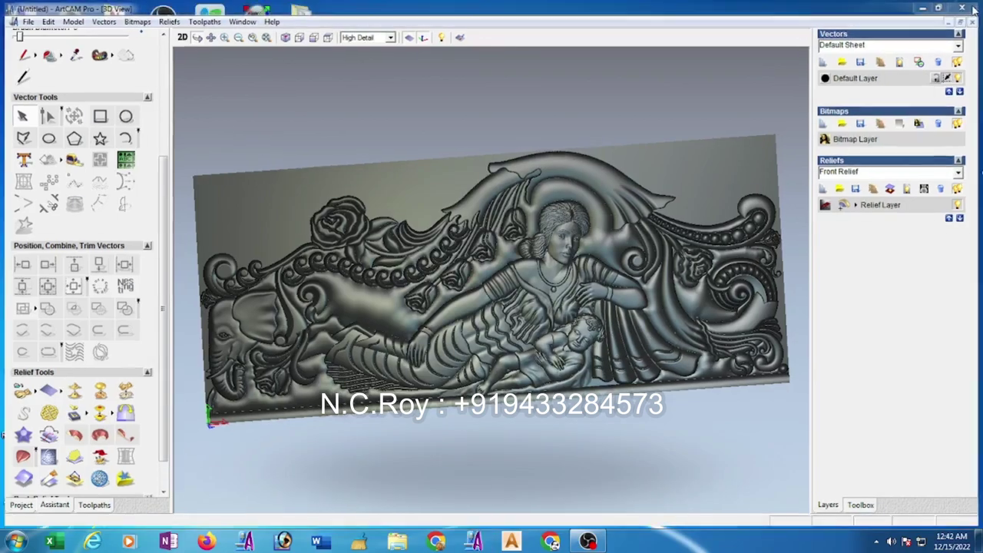
click(926, 5)
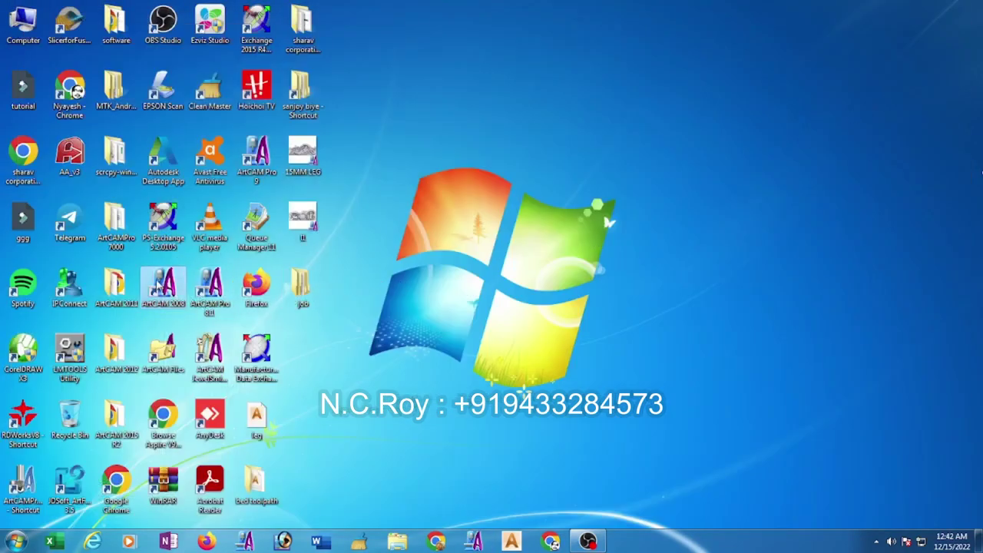
Relaunch ArtCAM Pro 2008 and create a new blank 1828.8 × 787.4 mm model.
double_click(159, 285)
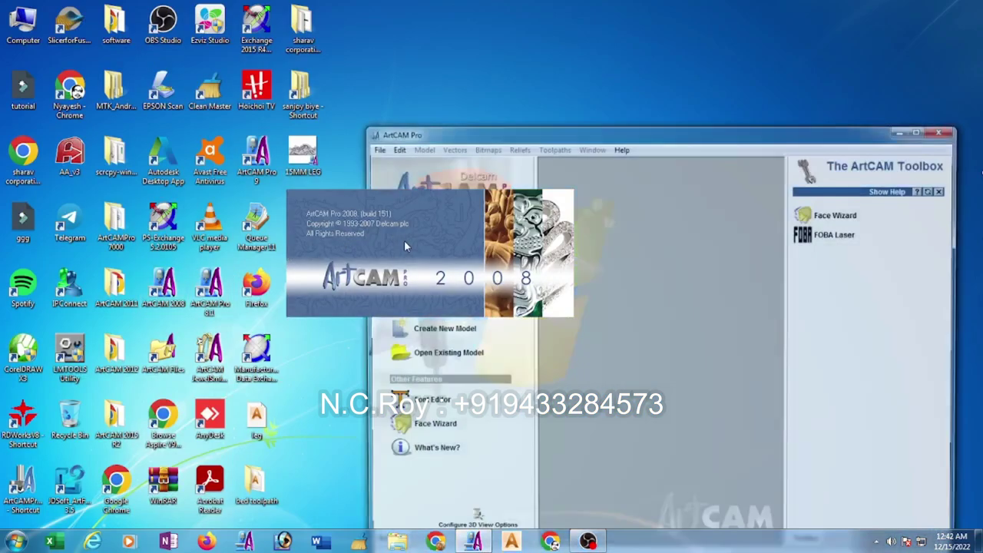
double_click(915, 128)
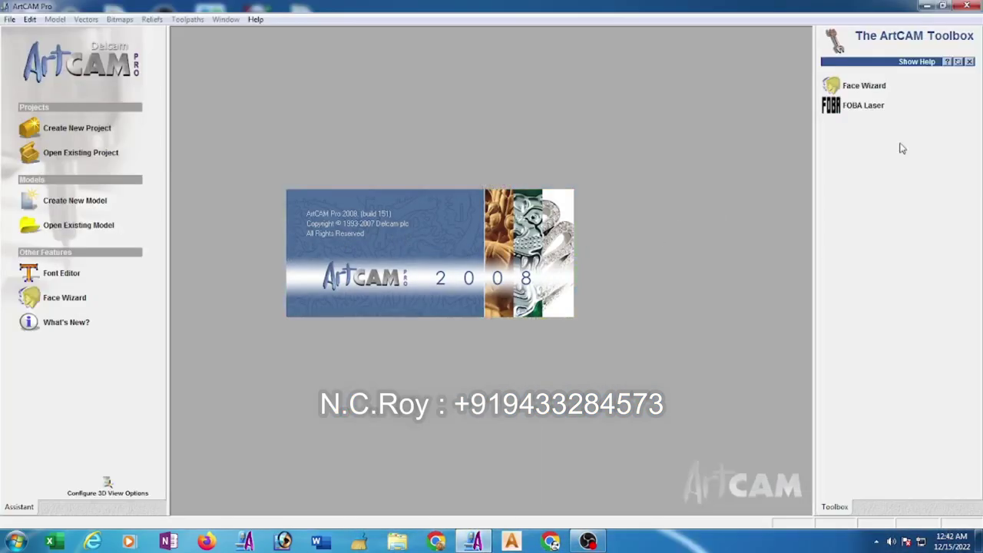
click(91, 208)
key(Return)
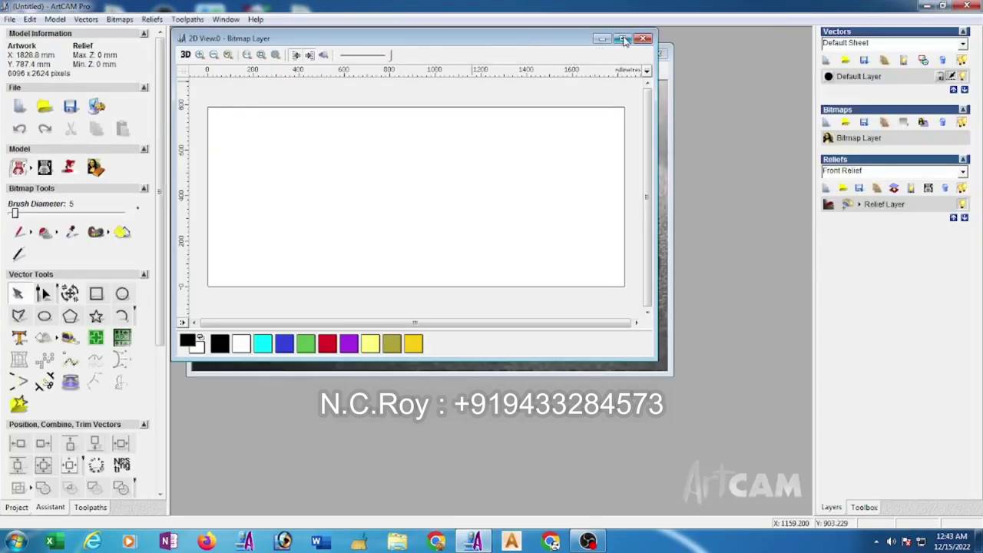
Maximize the 2D view and begin importing a relief from file.
click(624, 39)
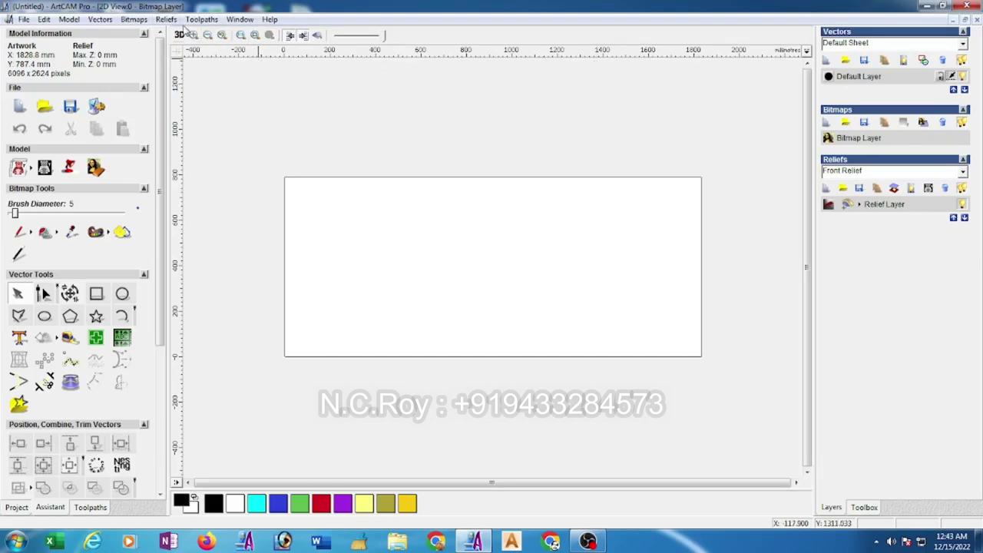
click(166, 19)
click(185, 79)
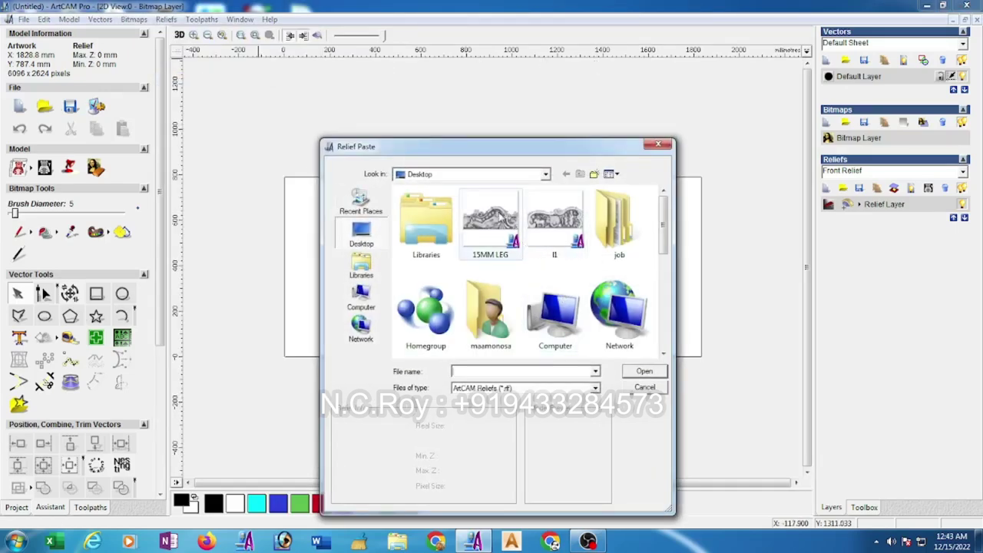
Open the 15MM LEG relief and size it to 1828.8 × 787.4 mm.
click(500, 218)
click(641, 372)
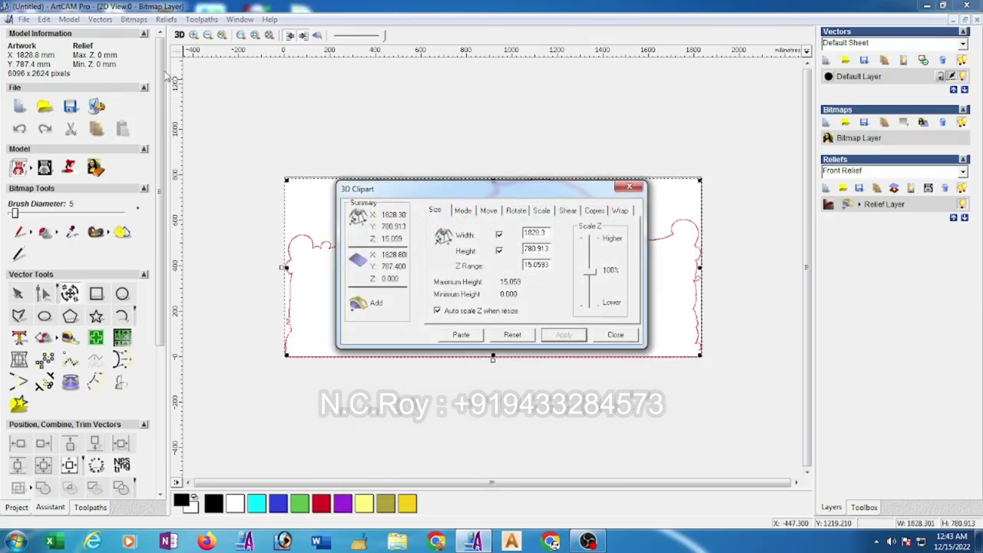
double_click(547, 232)
text(1)
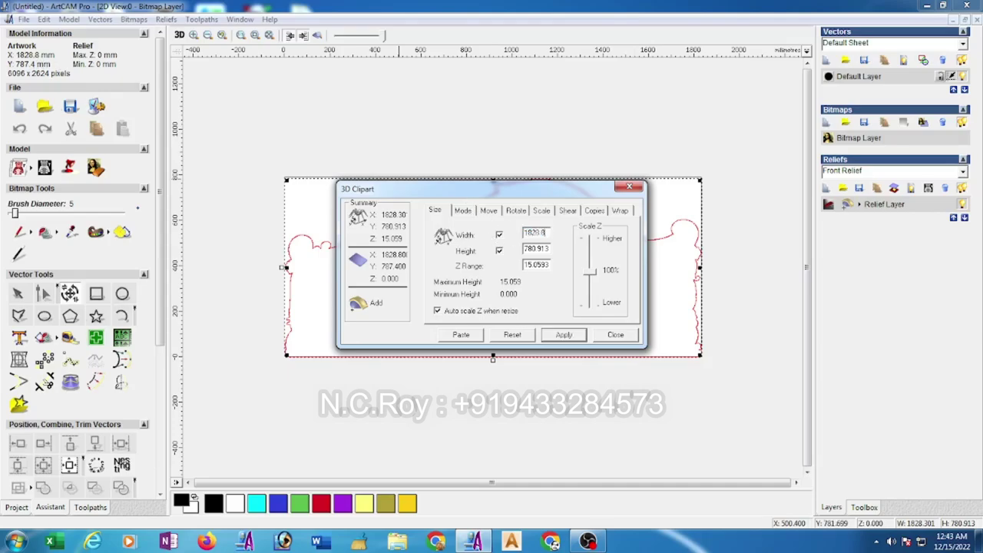
double_click(548, 249)
text(787.4)
click(562, 335)
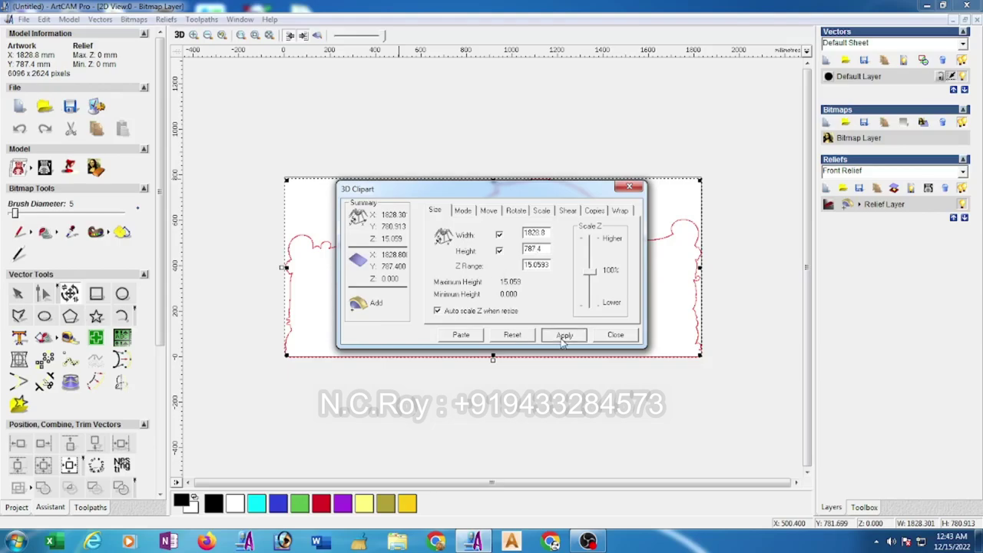
Apply a 15 mm Z range, paste the relief into the model, and show it shaded.
double_click(551, 266)
text(15)
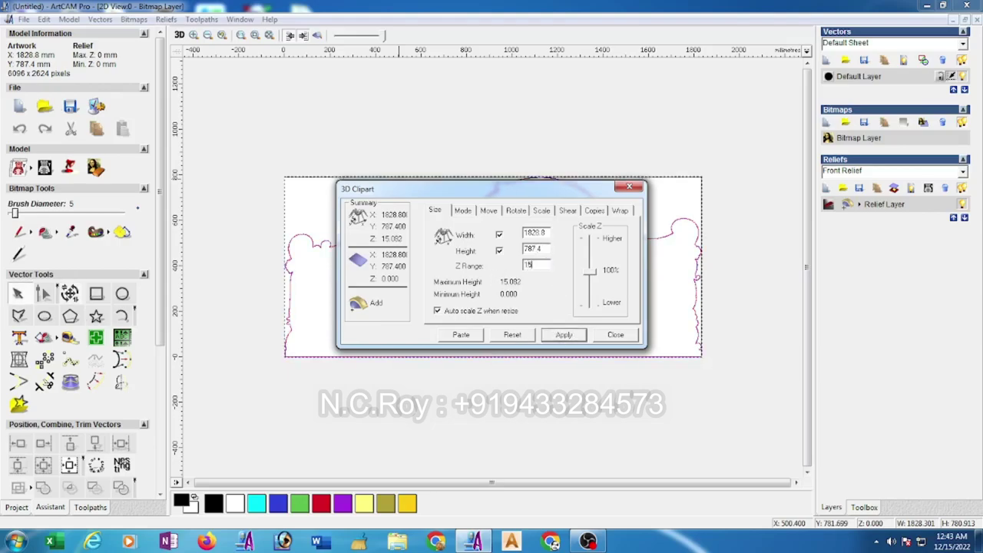
click(563, 335)
drag(549, 188, 621, 407)
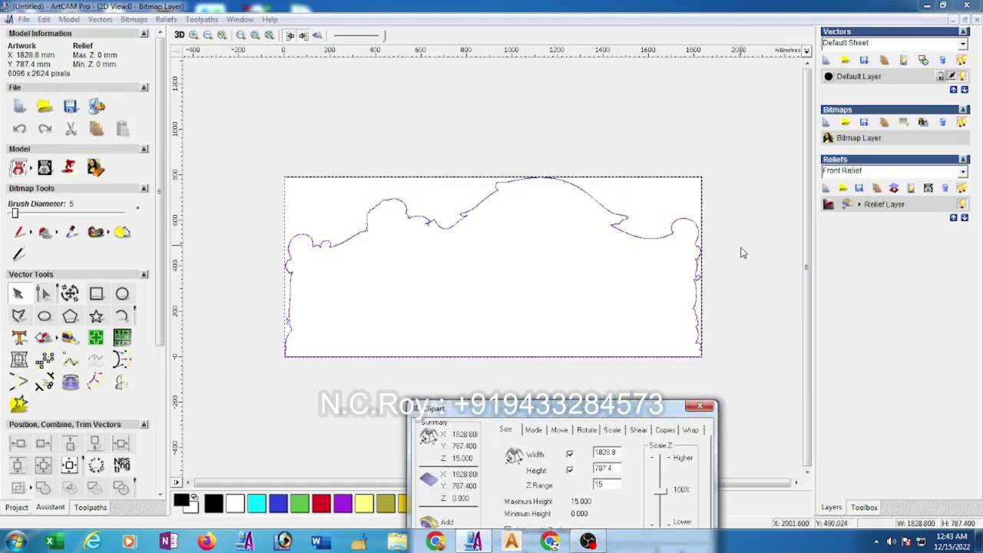
click(694, 246)
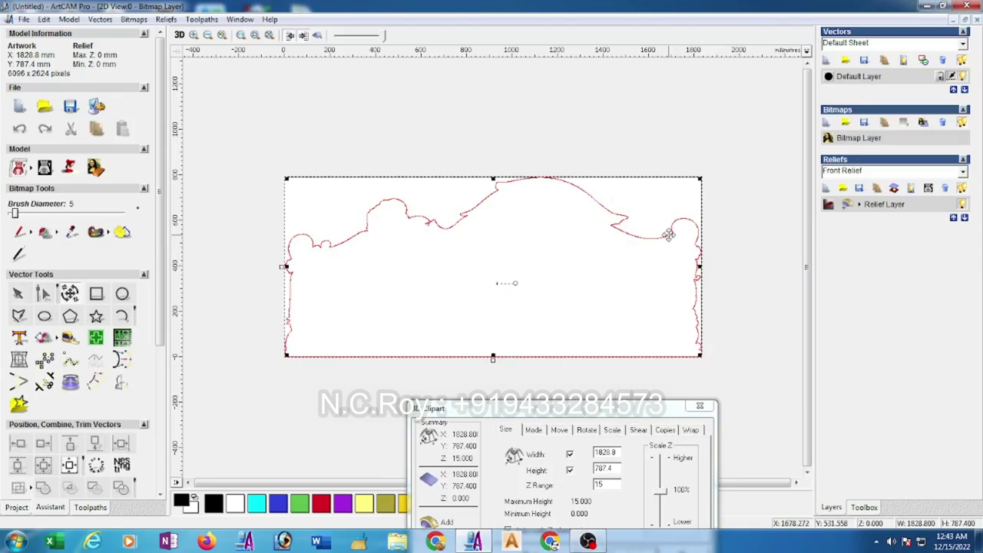
drag(606, 408, 669, 277)
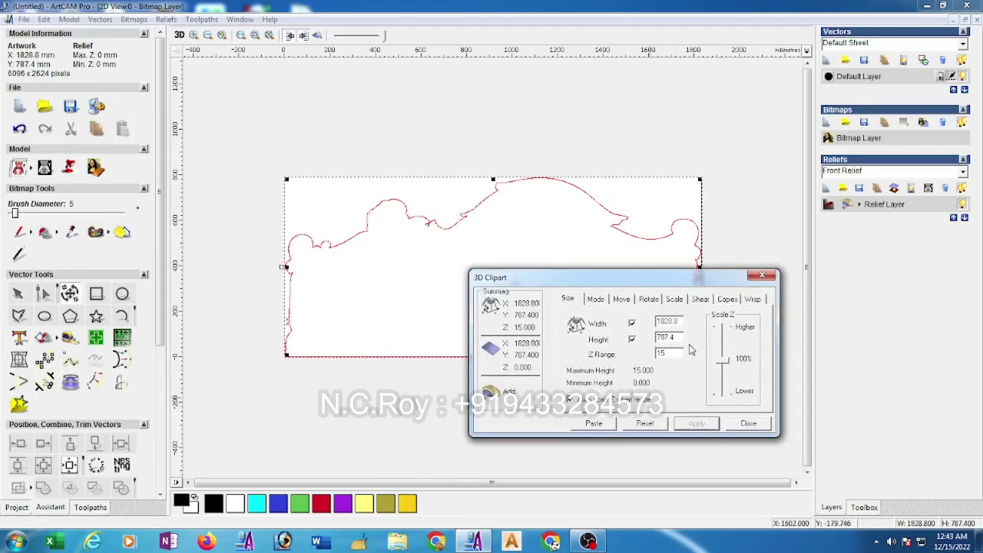
click(594, 425)
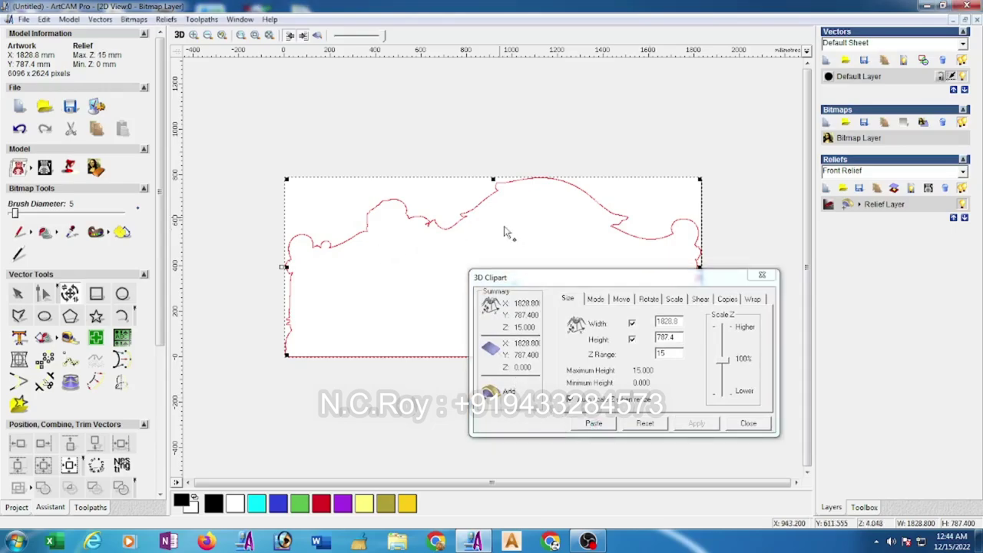
click(318, 36)
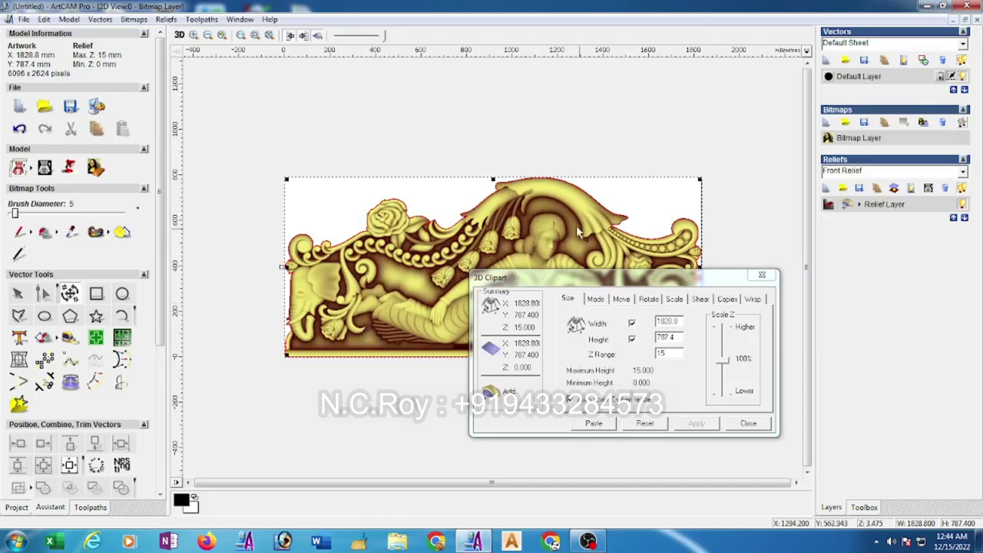
Close the clipart settings and ungroup the relief's outline vectors.
click(746, 424)
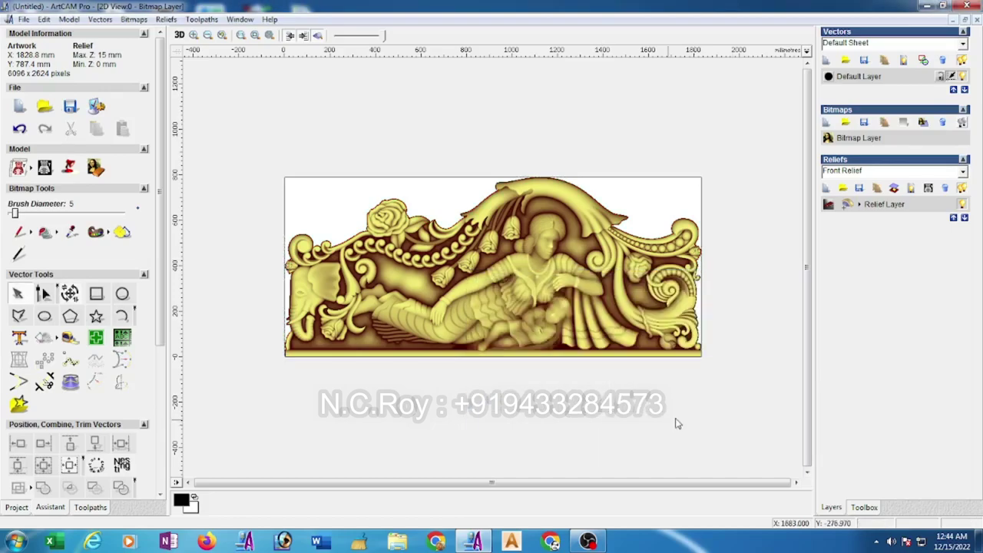
click(638, 236)
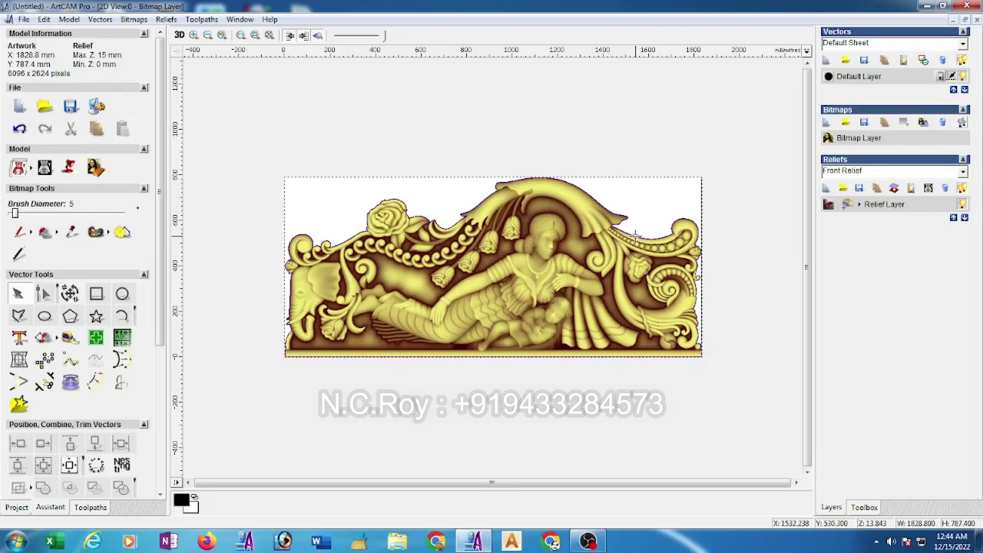
right_click(637, 235)
click(677, 400)
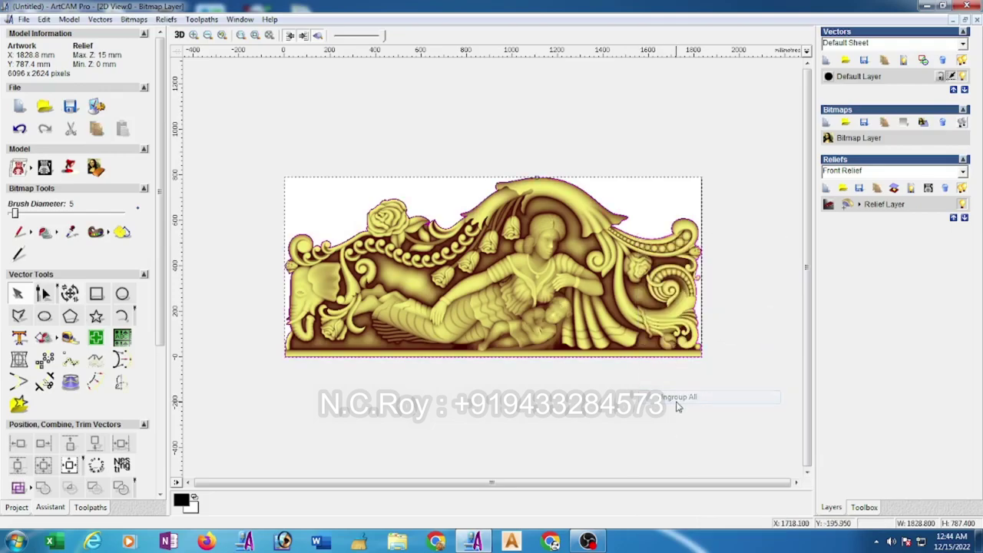
click(746, 317)
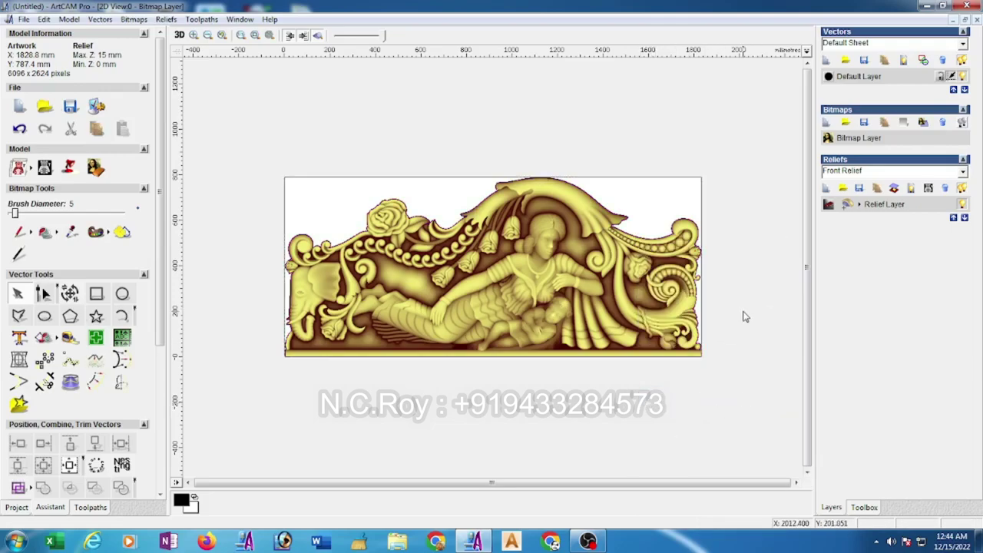
Create a 5 mm inward sharp-cornered offset of the relief's outer outline.
click(654, 244)
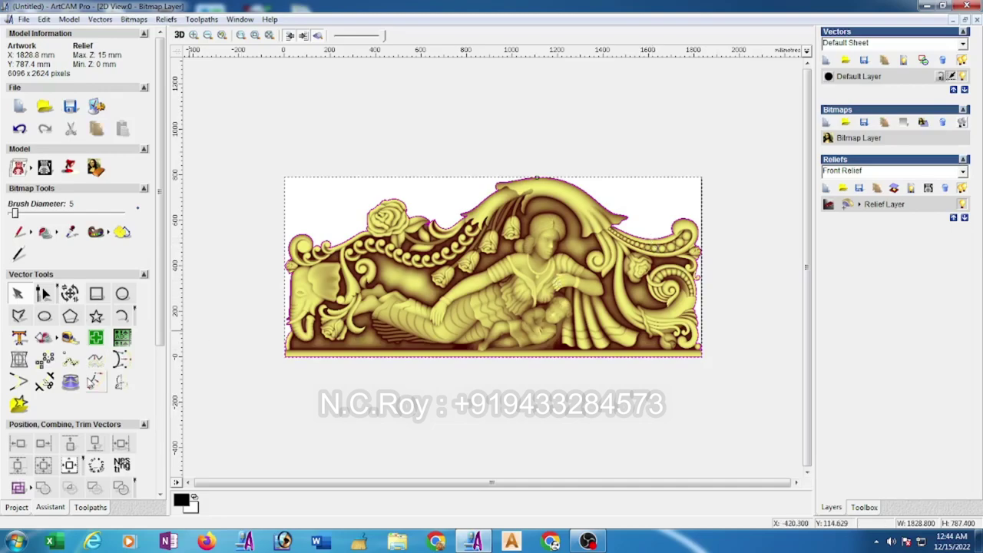
click(92, 382)
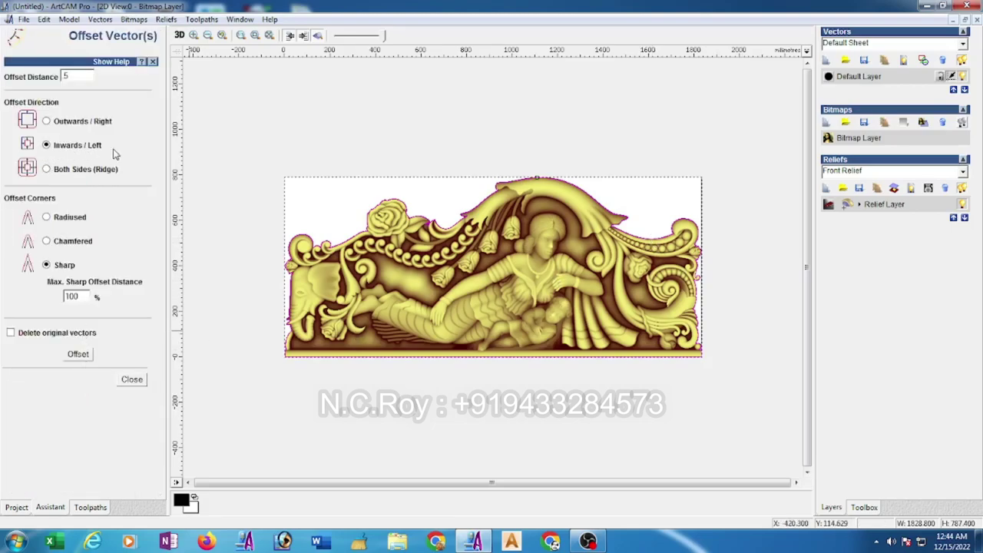
click(80, 356)
click(131, 379)
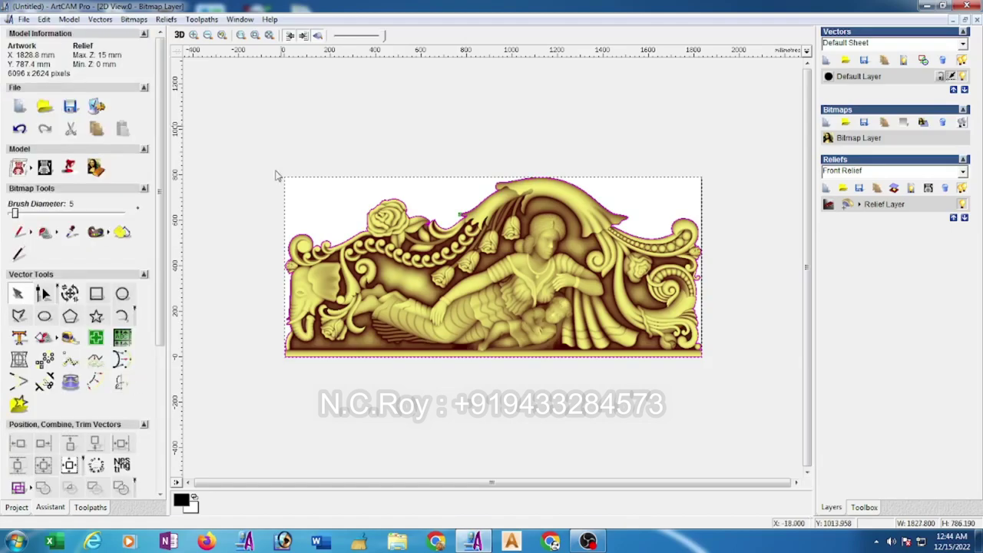
Hide the shaded relief and zoom in to inspect and select the outline vector.
click(317, 35)
click(313, 105)
scroll(278, 261, up, 3)
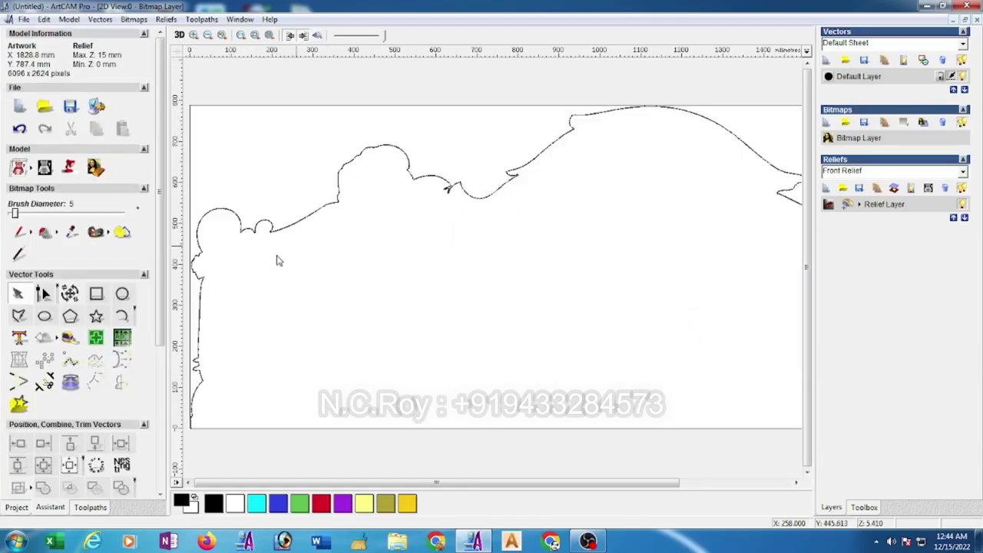
scroll(278, 261, up, 2)
scroll(257, 253, up, 2)
scroll(264, 253, up, 2)
scroll(445, 355, up, 2)
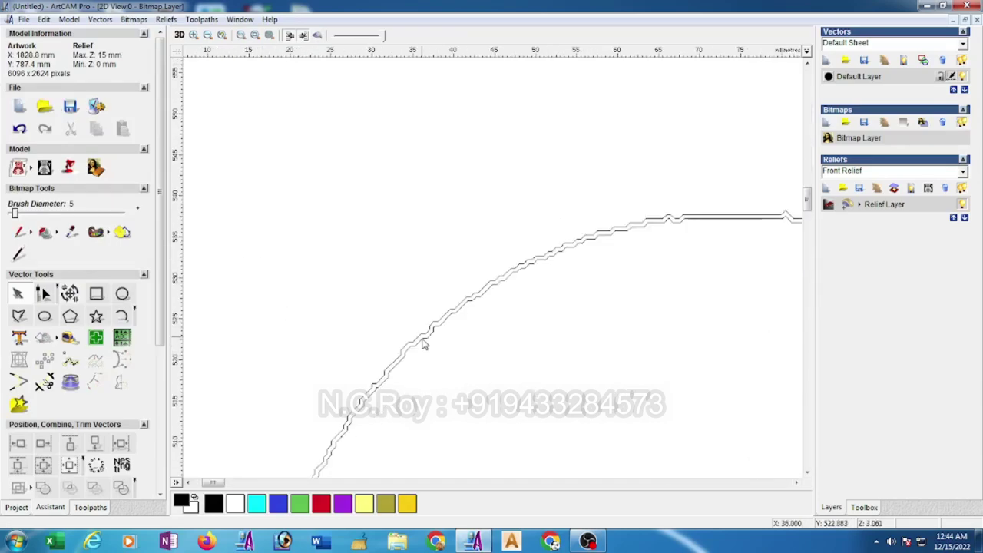
click(426, 332)
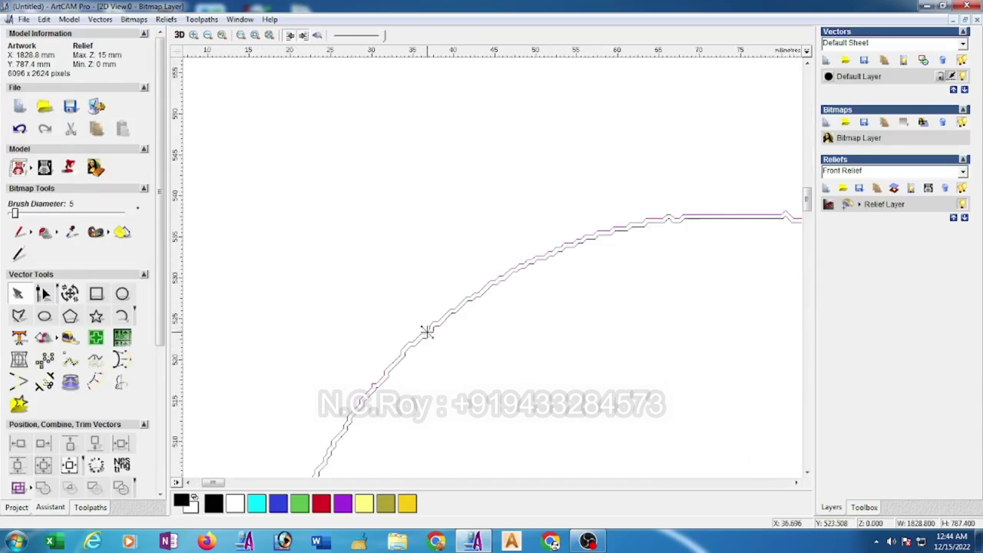
click(427, 334)
click(430, 335)
scroll(534, 328, down, 5)
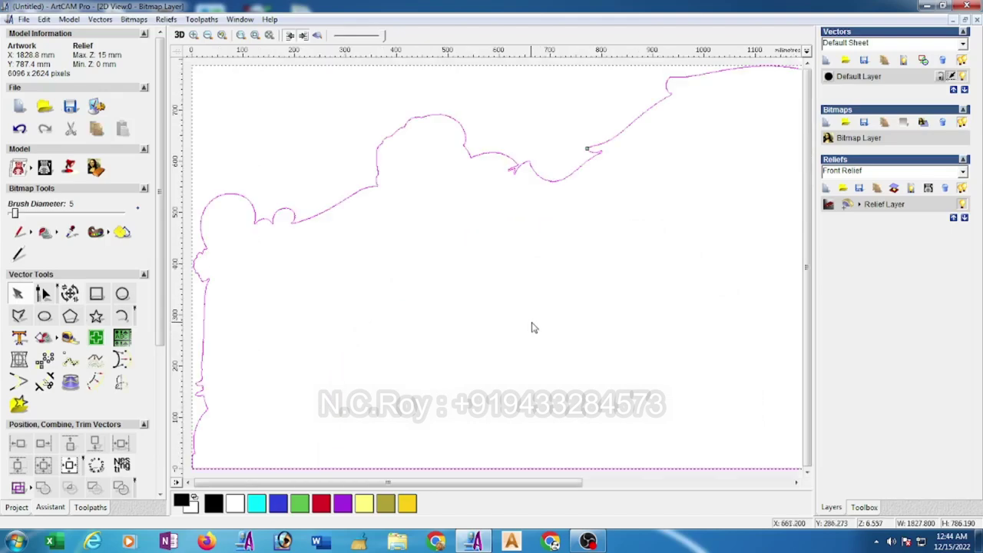
scroll(534, 328, down, 2)
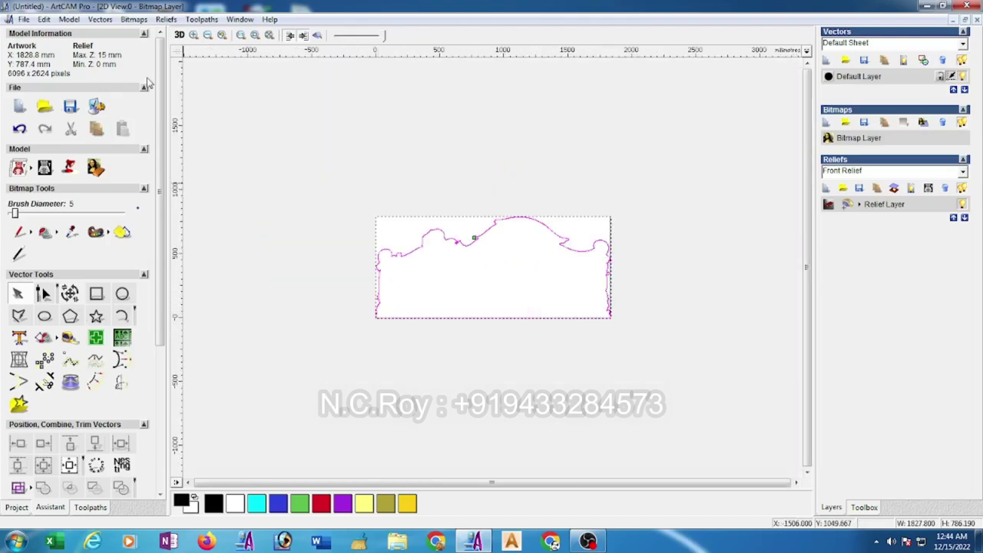
Show the shaded relief again and rotate the model 90° clockwise.
click(318, 36)
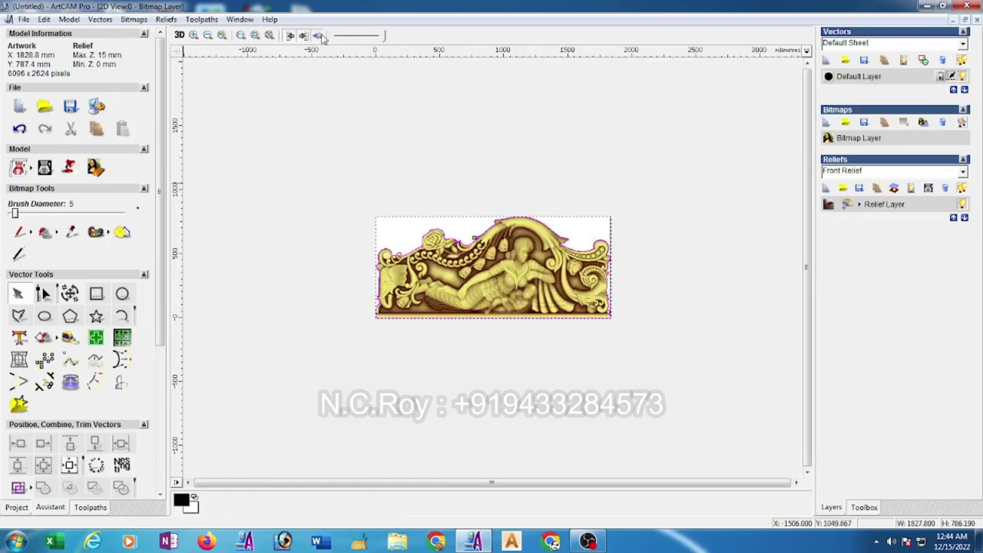
click(69, 19)
mouse_move(104, 119)
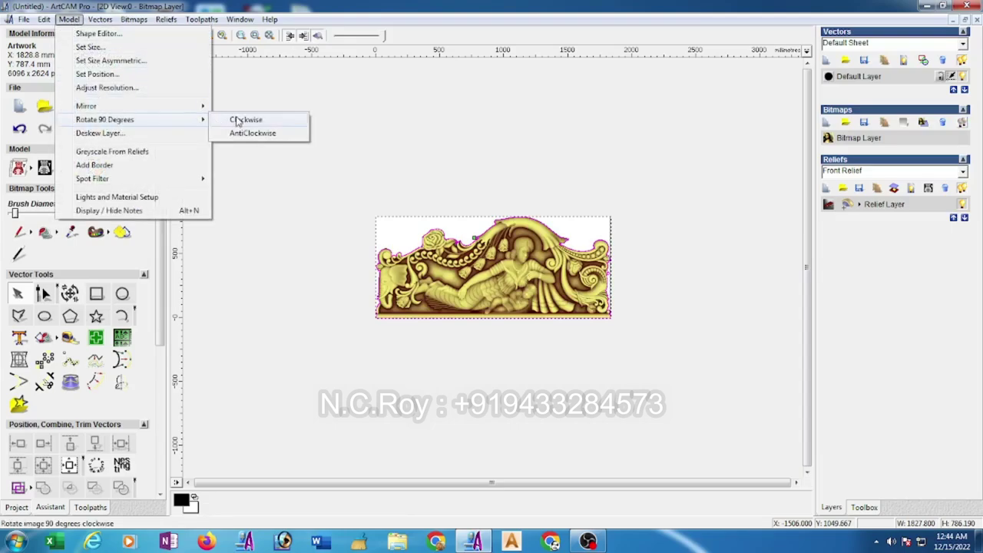
click(240, 120)
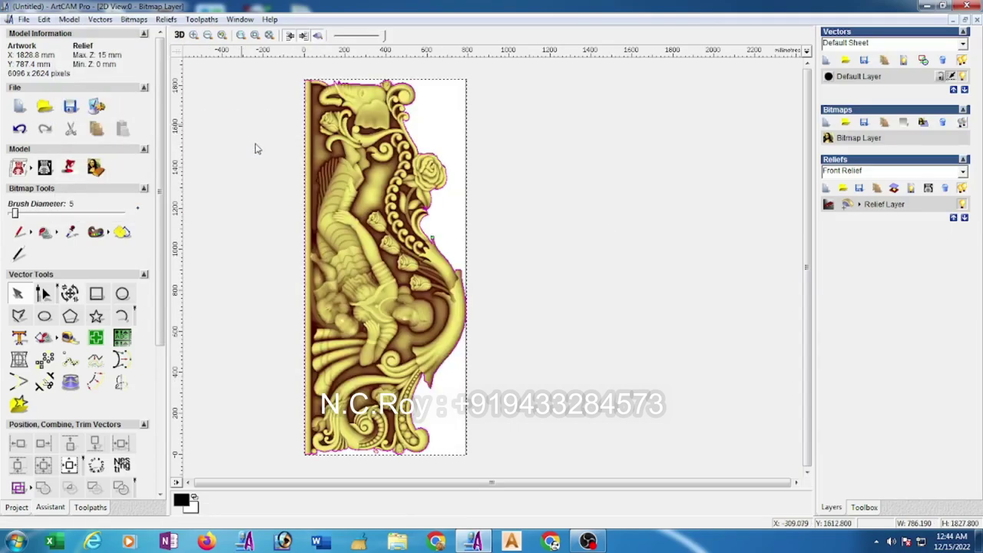
Tile the 2D and 3D views vertically and orbit the 3D relief upright.
click(240, 19)
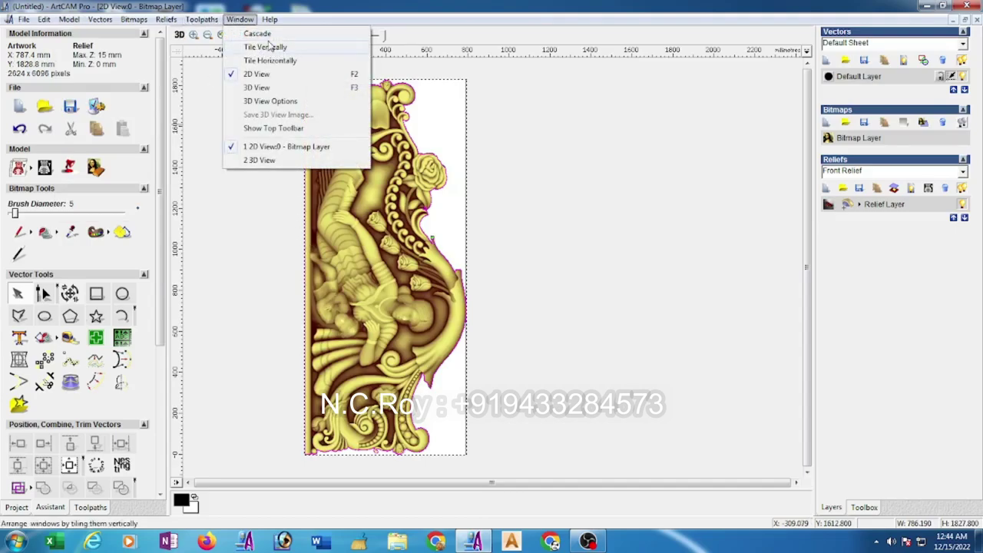
click(265, 47)
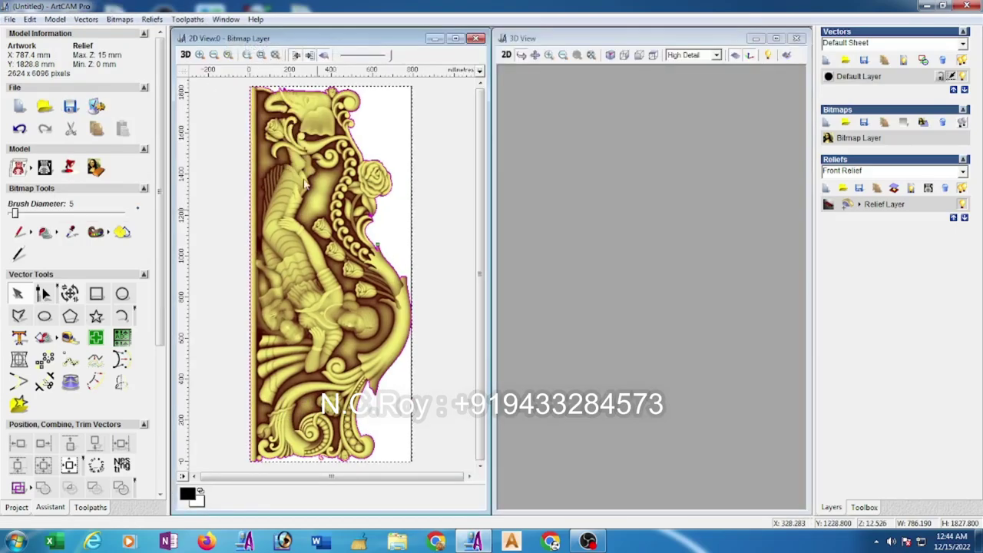
mouse_move(688, 283)
mouse_down()
mouse_move(629, 439)
mouse_move(576, 447)
mouse_move(656, 217)
mouse_move(632, 297)
mouse_up()
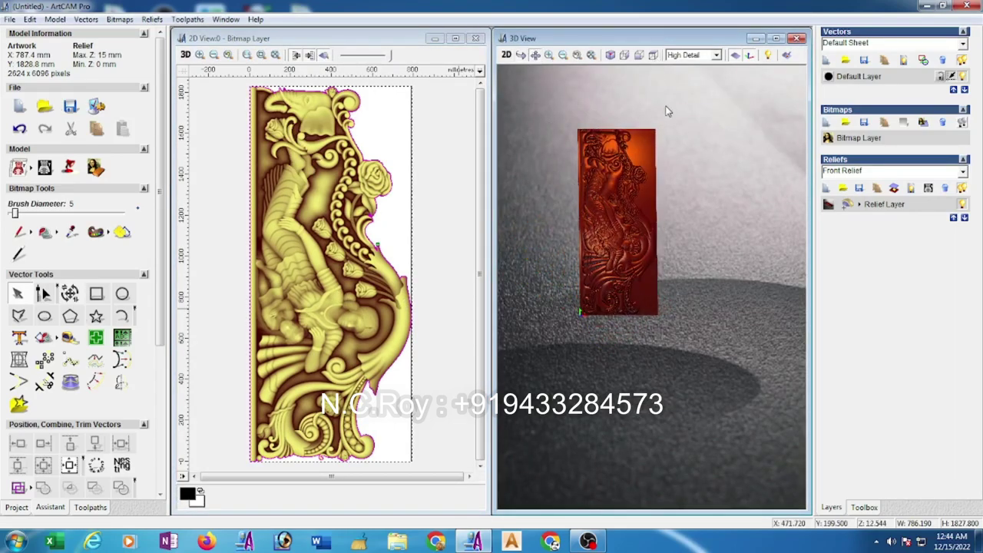
scroll(623, 180, up, 3)
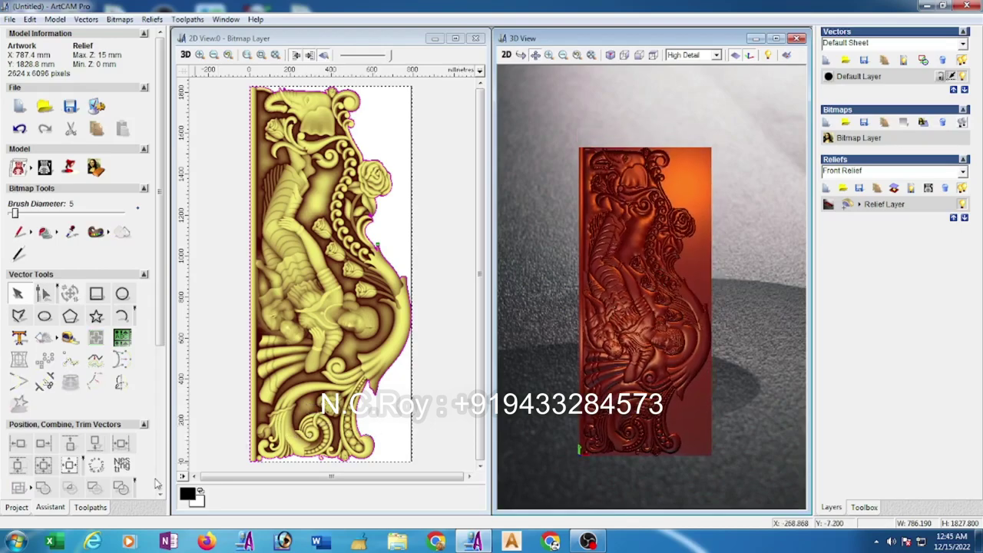
Save the model as g1 inside a new g1 folder under bed toolpath.
click(11, 20)
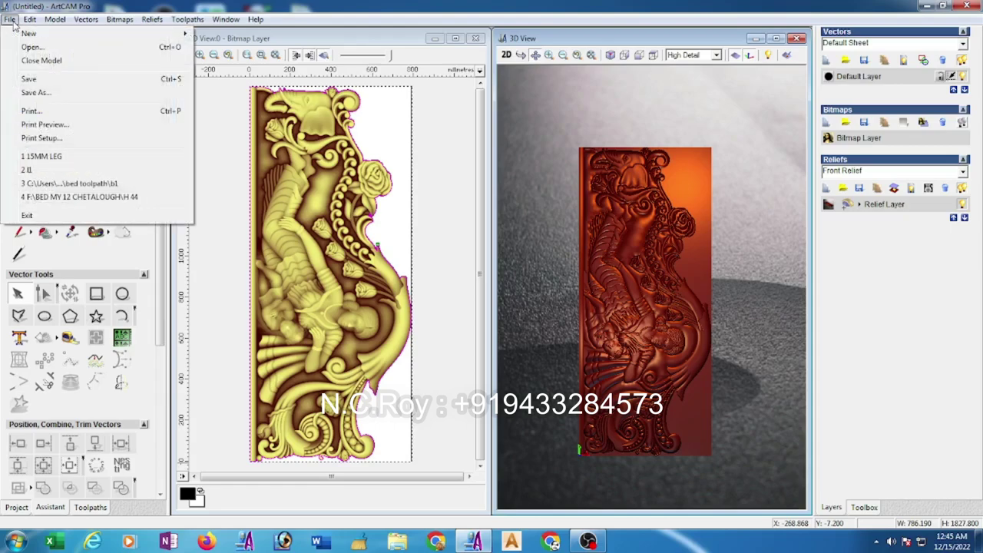
click(29, 91)
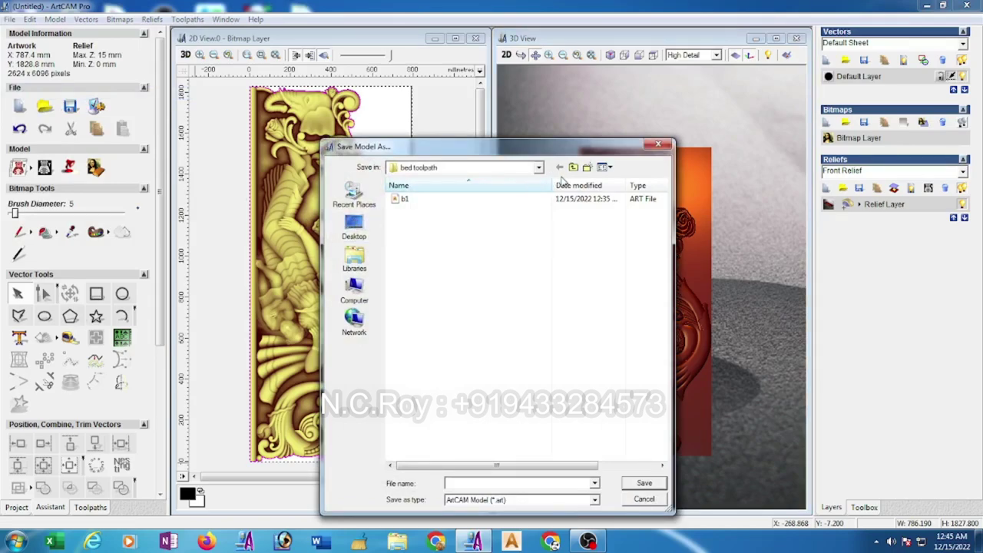
click(587, 166)
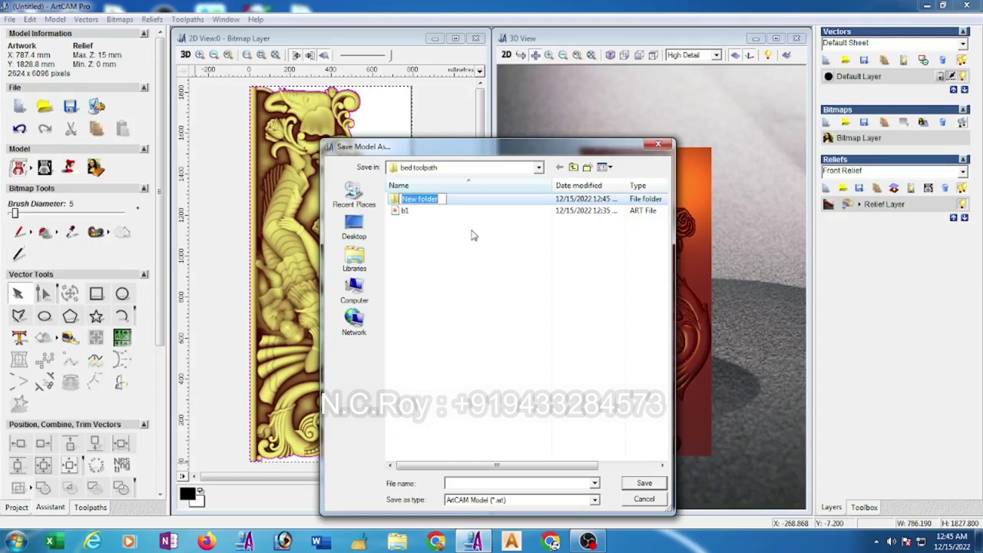
text(g)
double_click(401, 200)
click(472, 479)
text(g1)
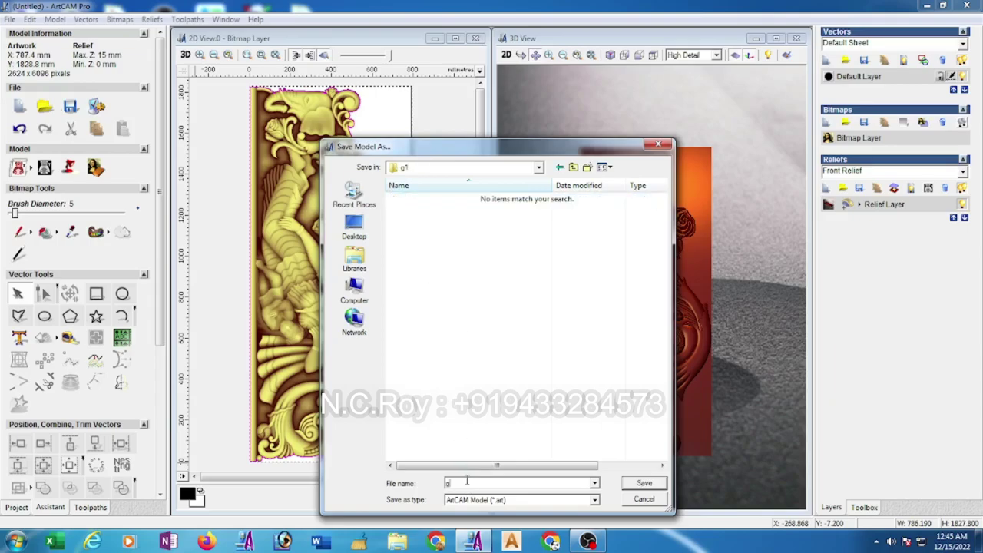
click(644, 484)
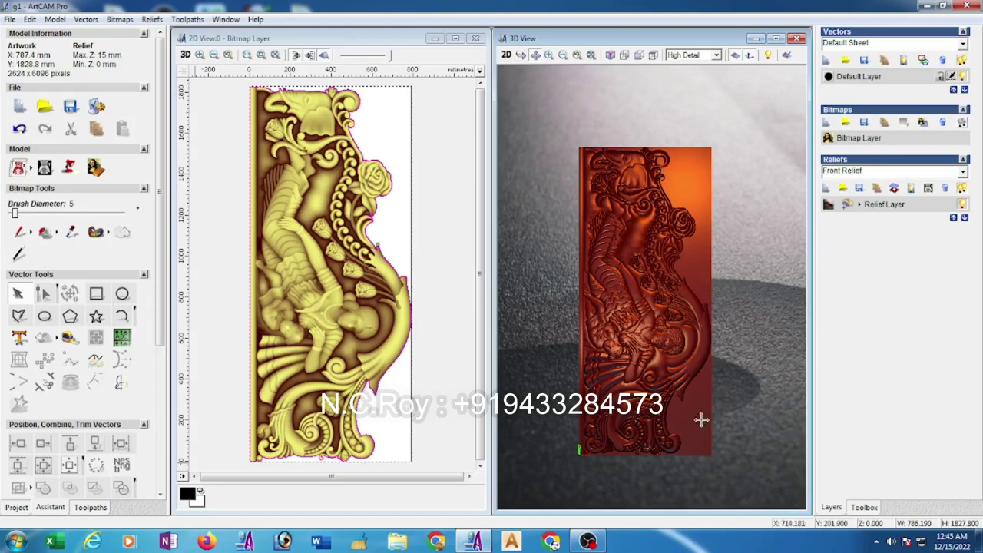
Set up a Profile toolpath with 5 mm finish depth using an edited End Mill 6 mm.
click(90, 507)
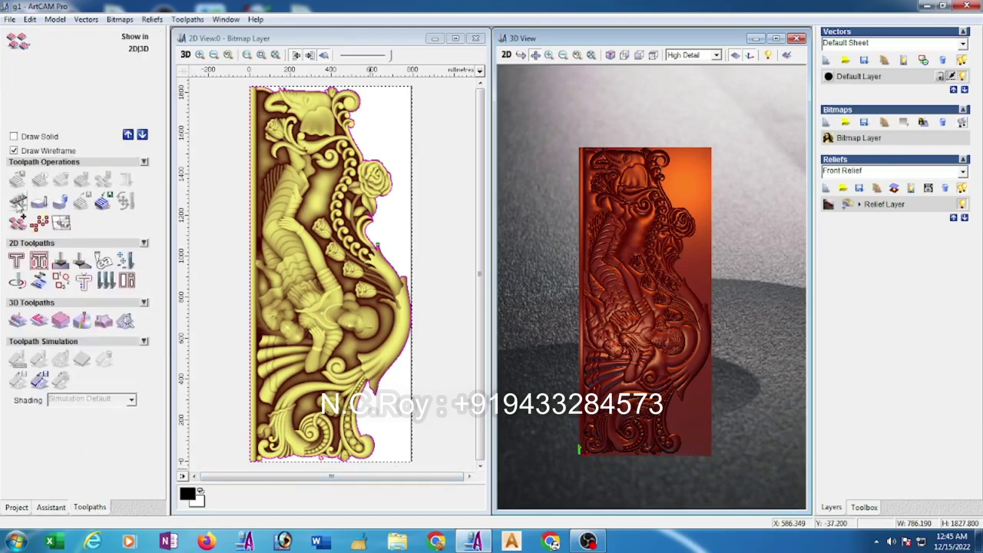
click(19, 265)
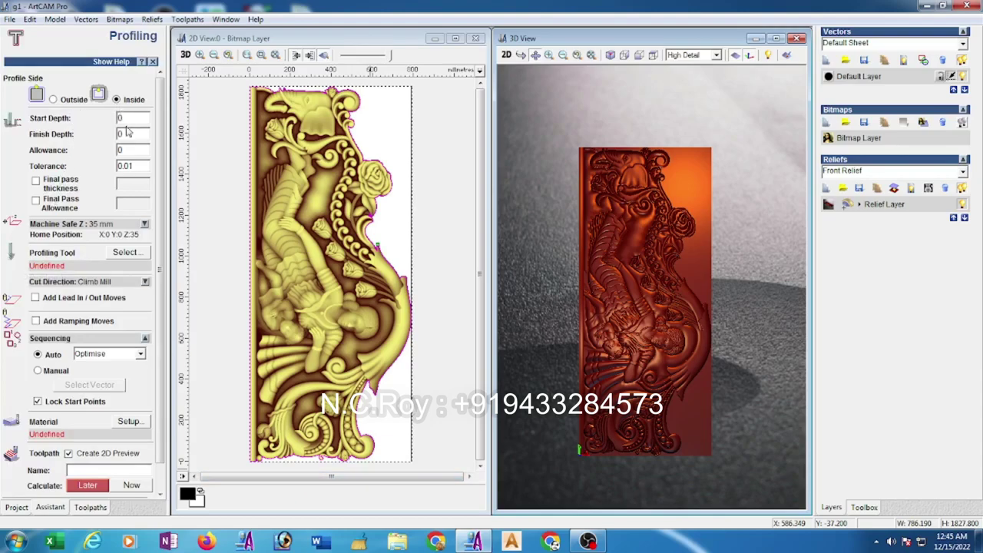
double_click(128, 134)
text(5)
click(125, 252)
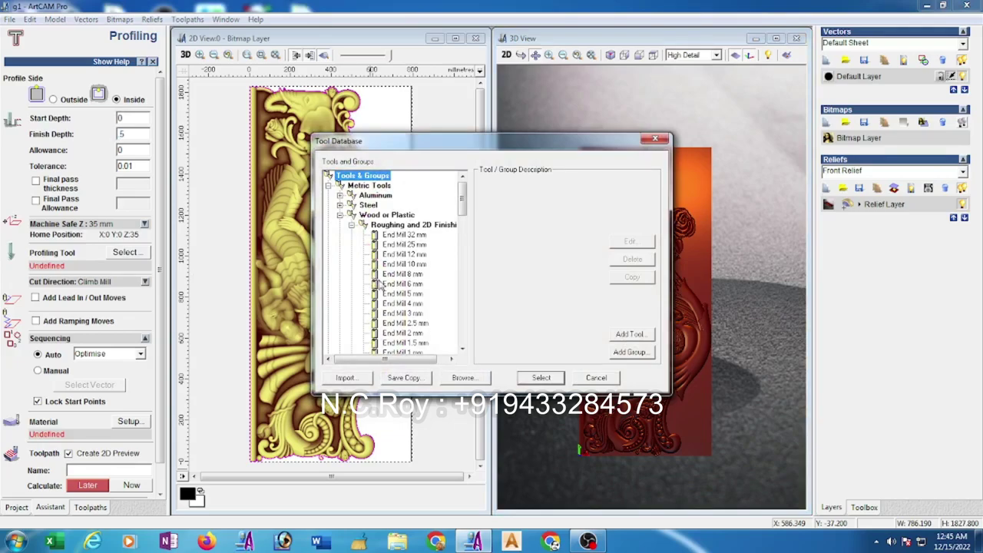
click(396, 284)
click(631, 241)
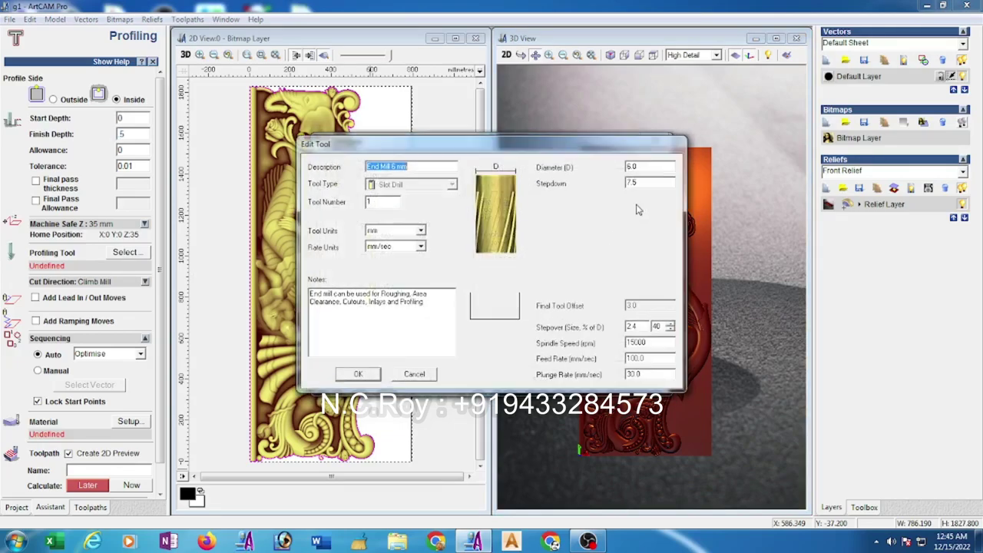
double_click(639, 181)
key(BackSpace)
click(358, 374)
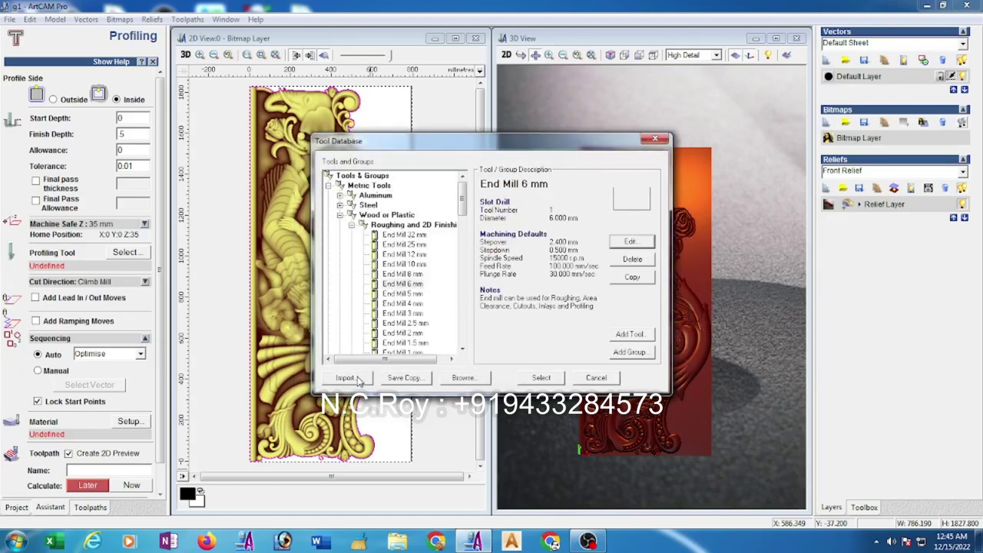
click(538, 379)
Confirm the 40 mm material setup, calculate the profile, and orbit the relief front-on.
click(131, 422)
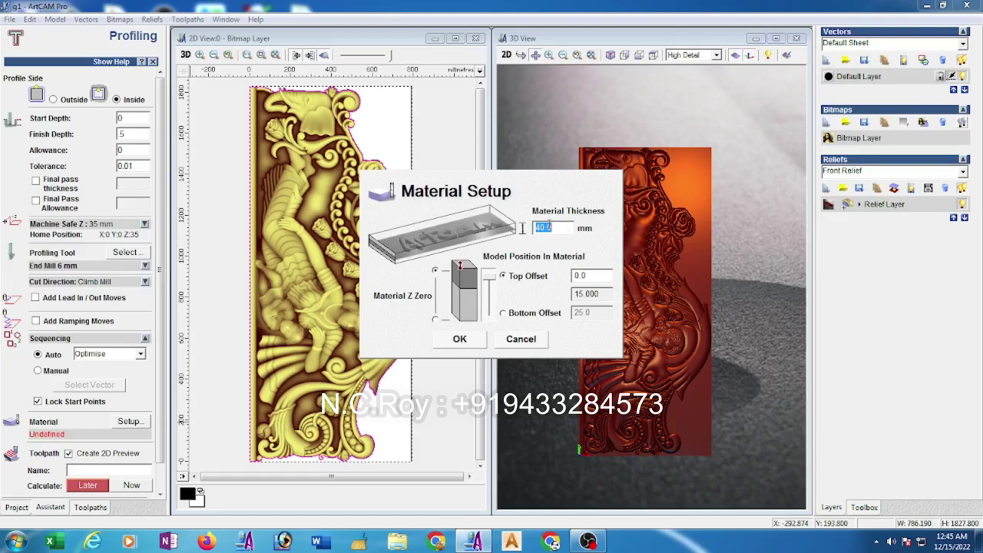
click(459, 339)
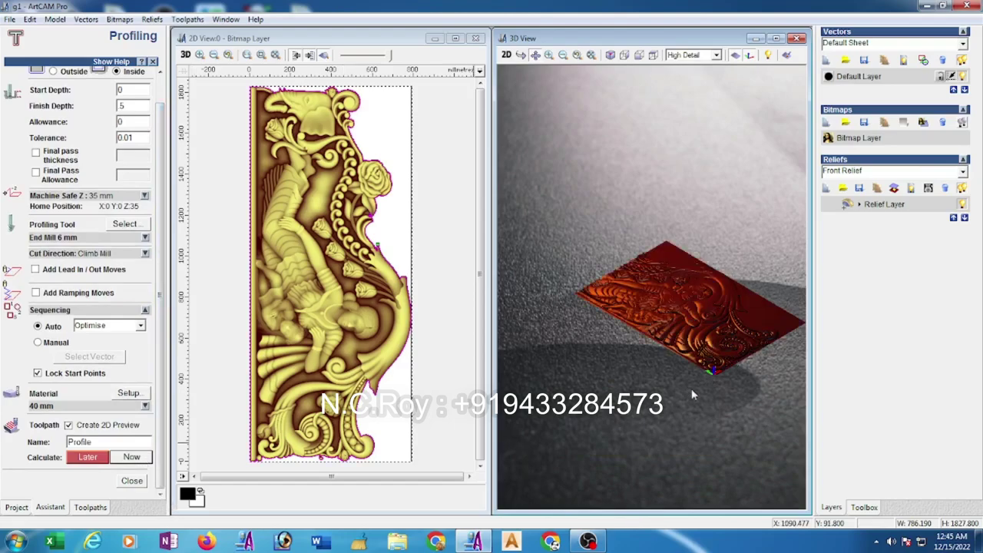
click(132, 481)
mouse_move(729, 325)
mouse_down()
mouse_move(730, 372)
mouse_move(728, 340)
mouse_move(714, 412)
mouse_move(603, 332)
mouse_move(566, 353)
mouse_move(645, 372)
mouse_up()
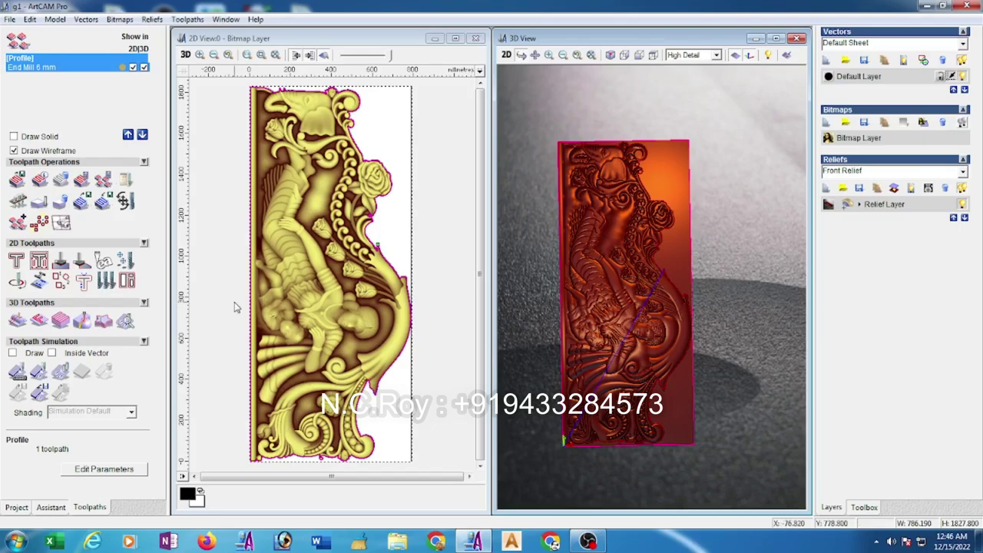
Calculate a Z Roughing toolpath using End Mill 6 mm with a 7.5 mm stepdown.
click(62, 322)
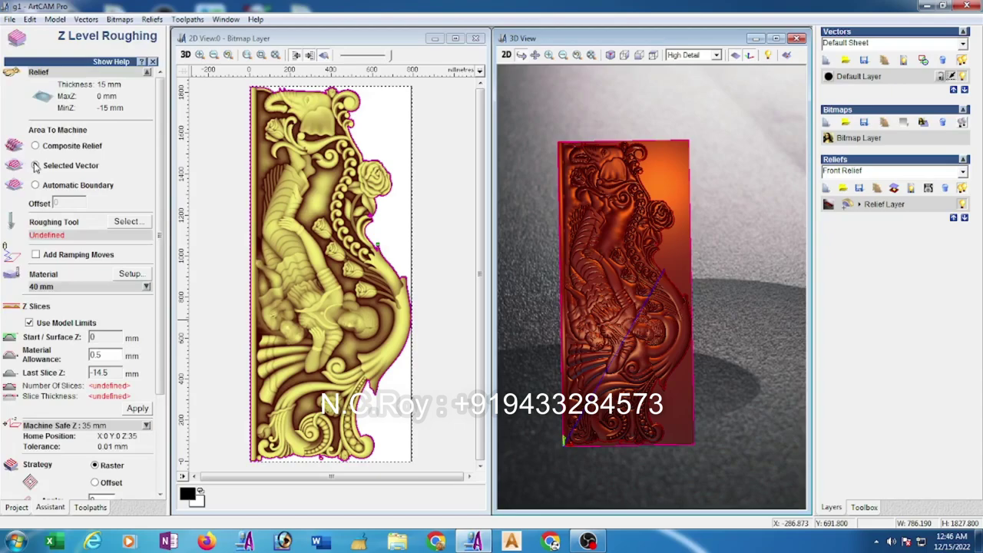
click(127, 222)
click(402, 284)
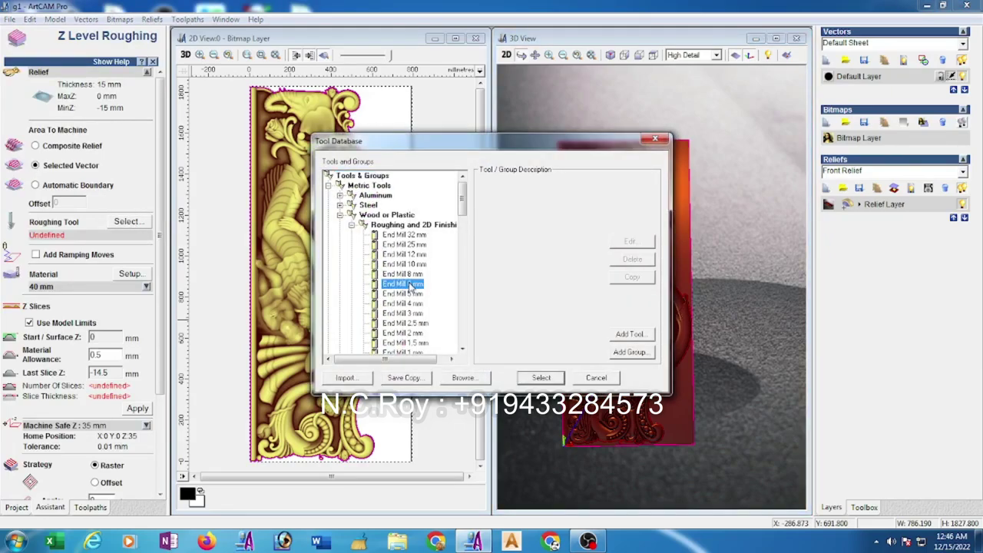
click(630, 242)
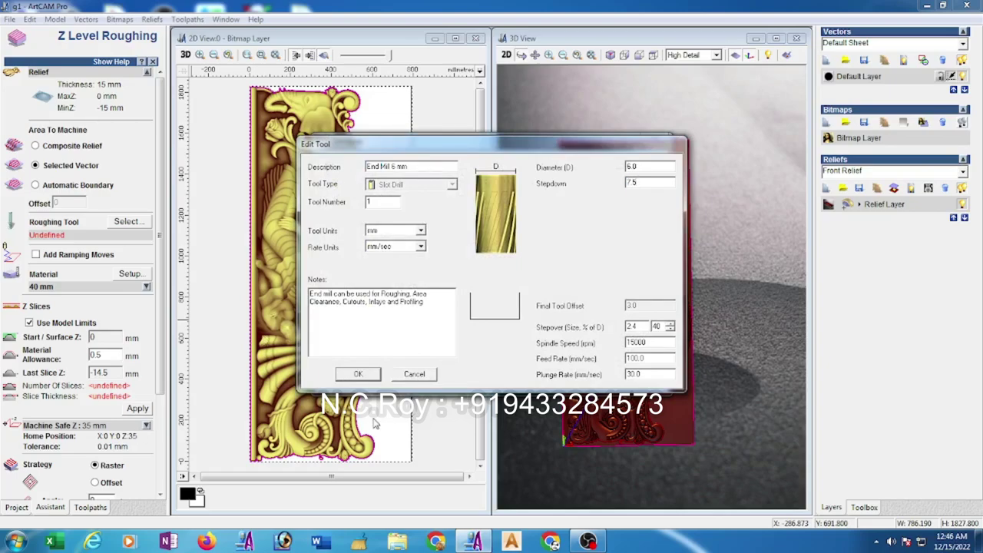
click(371, 375)
click(542, 378)
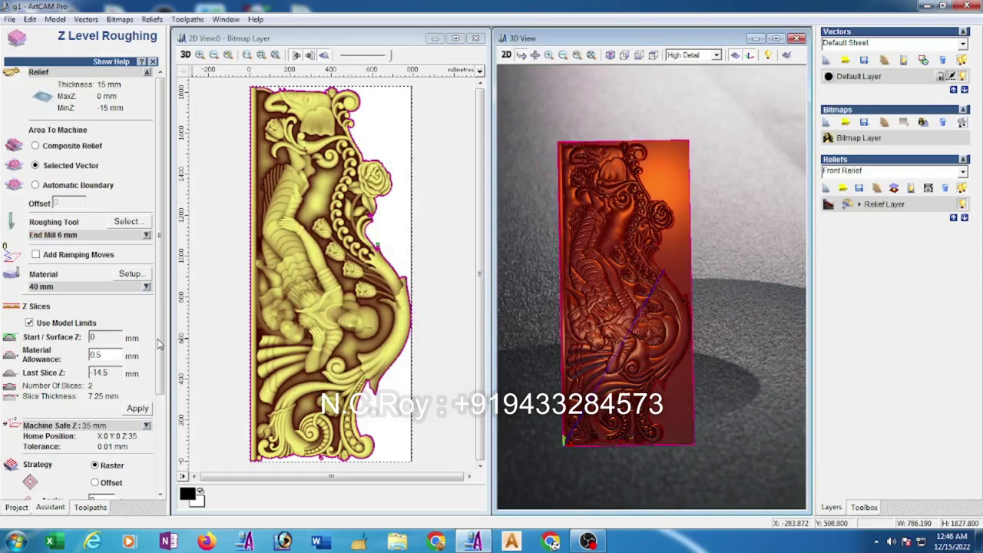
drag(159, 343, 158, 480)
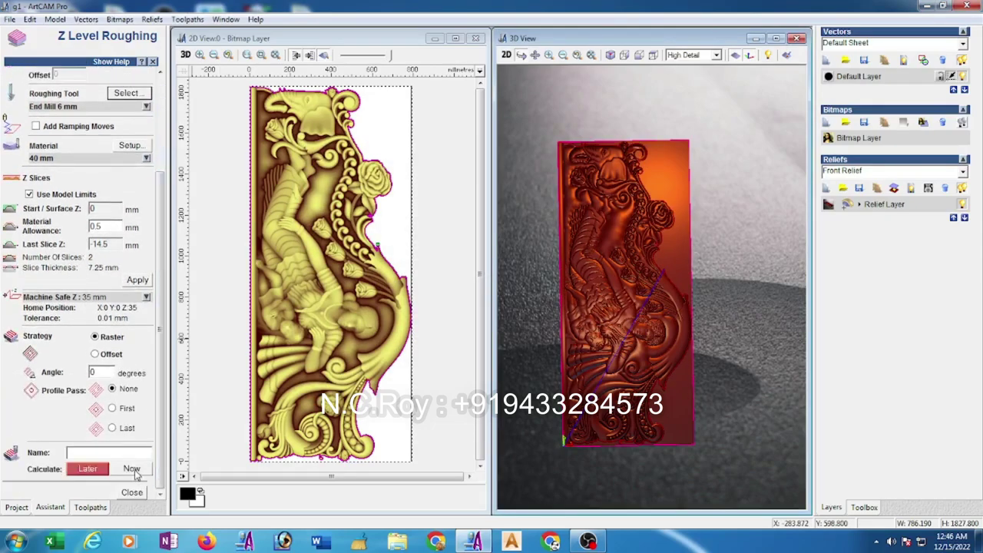
click(133, 470)
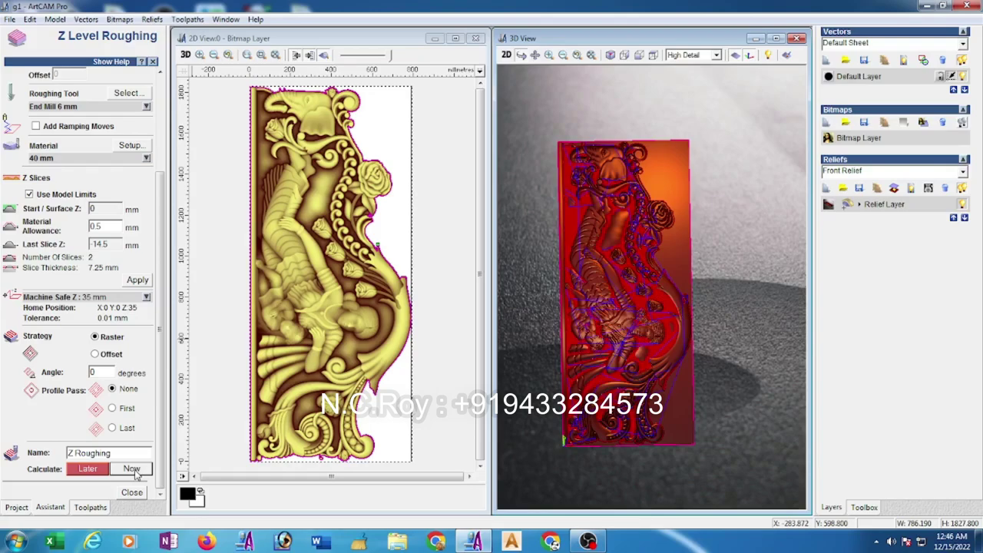
click(132, 492)
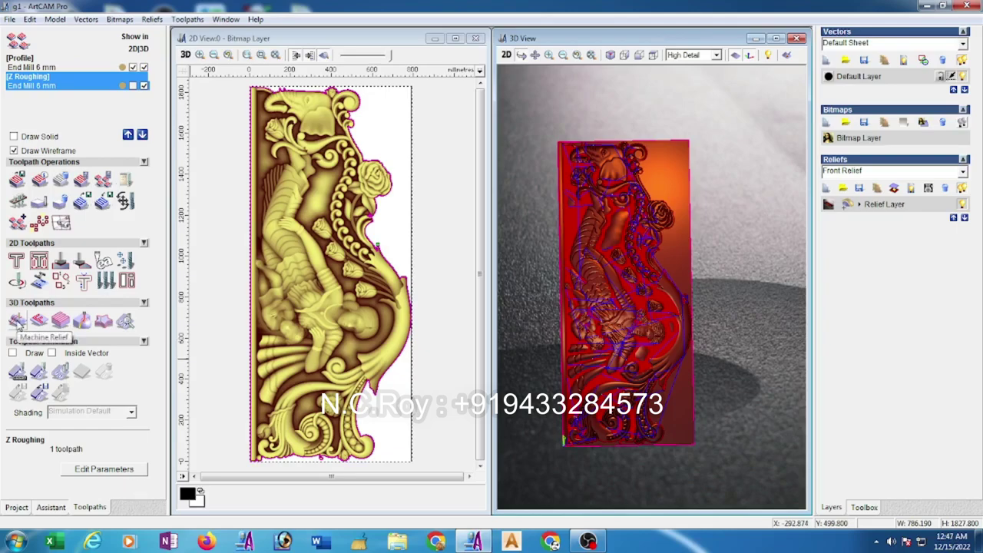
Calculate and simulate a Machine Relief toolpath on the selected vector with Ball Nose 4 mm.
click(17, 320)
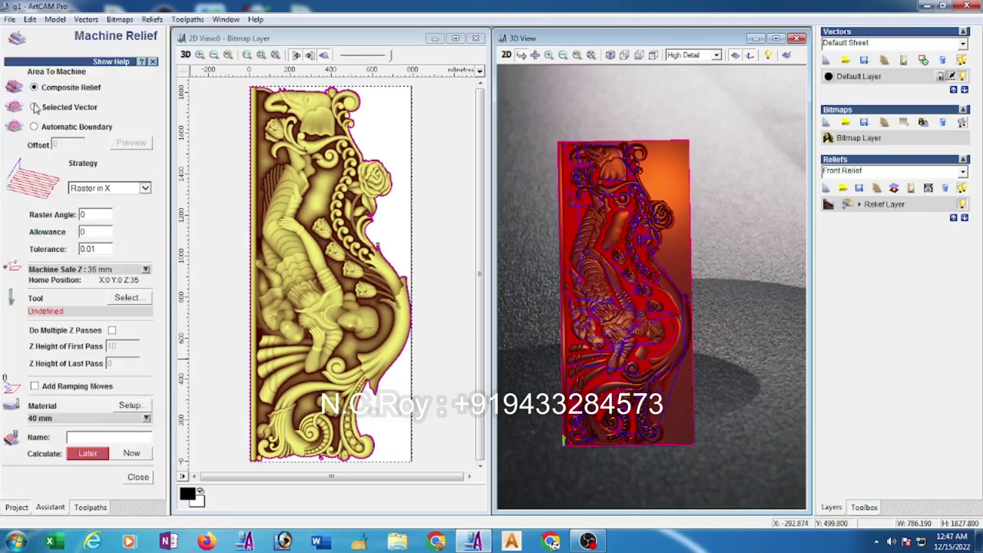
click(35, 107)
click(126, 297)
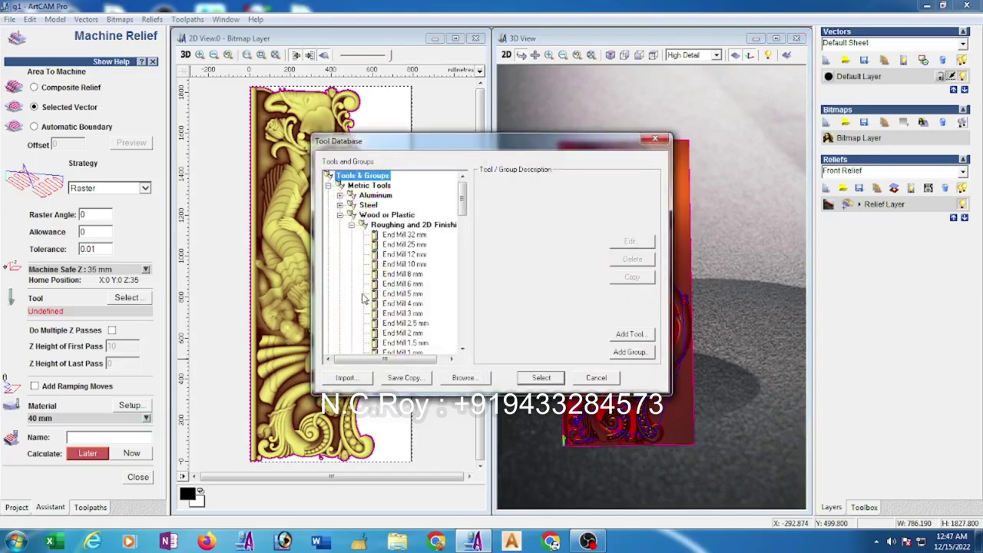
drag(464, 207, 464, 222)
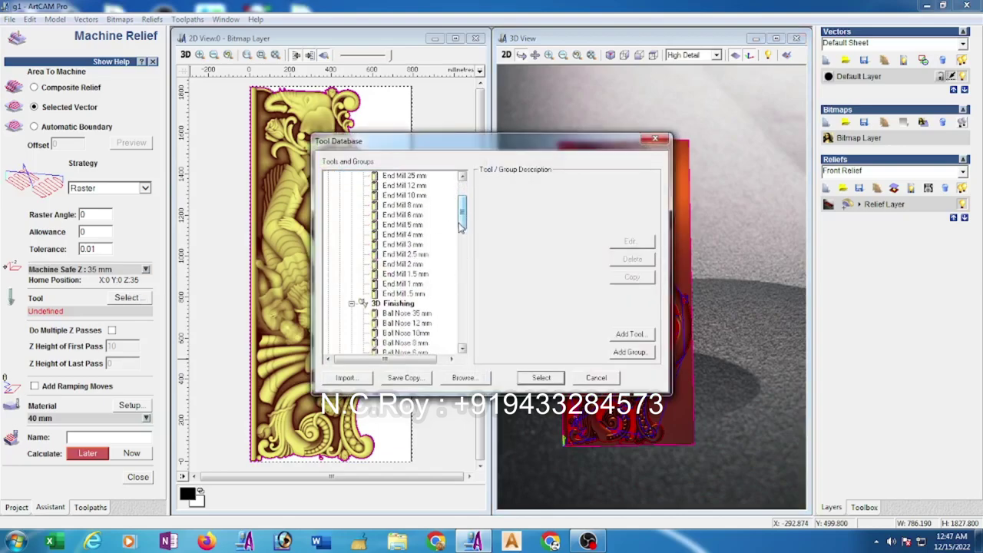
click(415, 236)
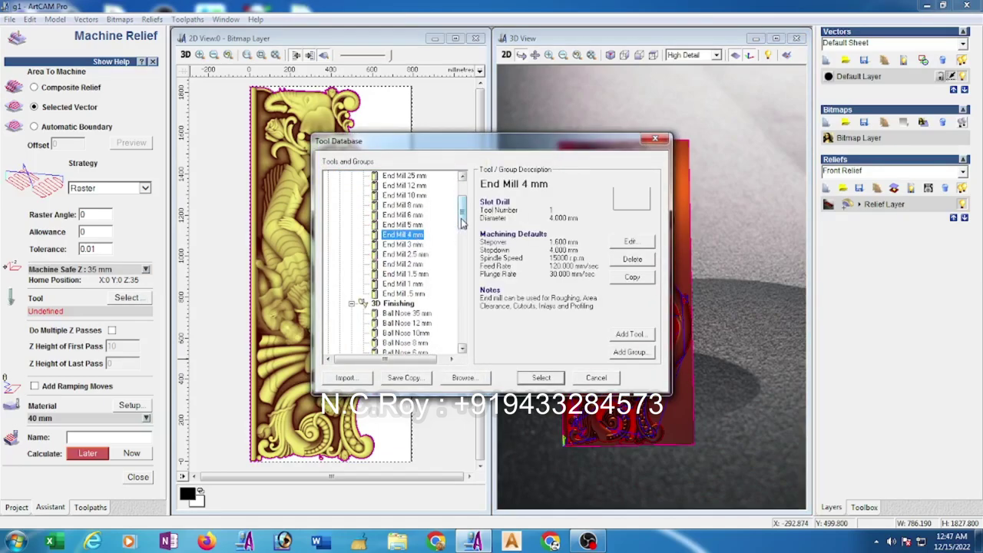
drag(463, 222, 463, 253)
click(407, 284)
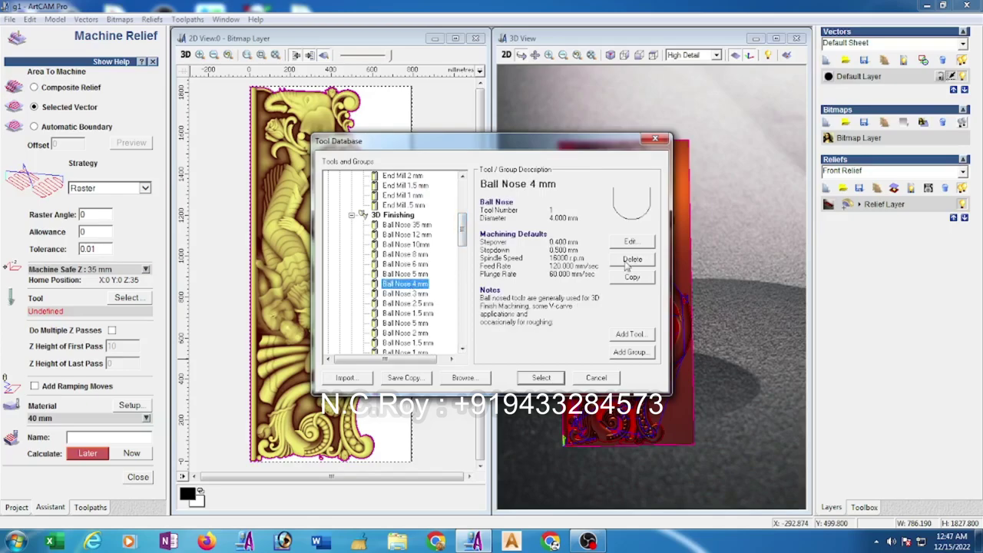
click(631, 242)
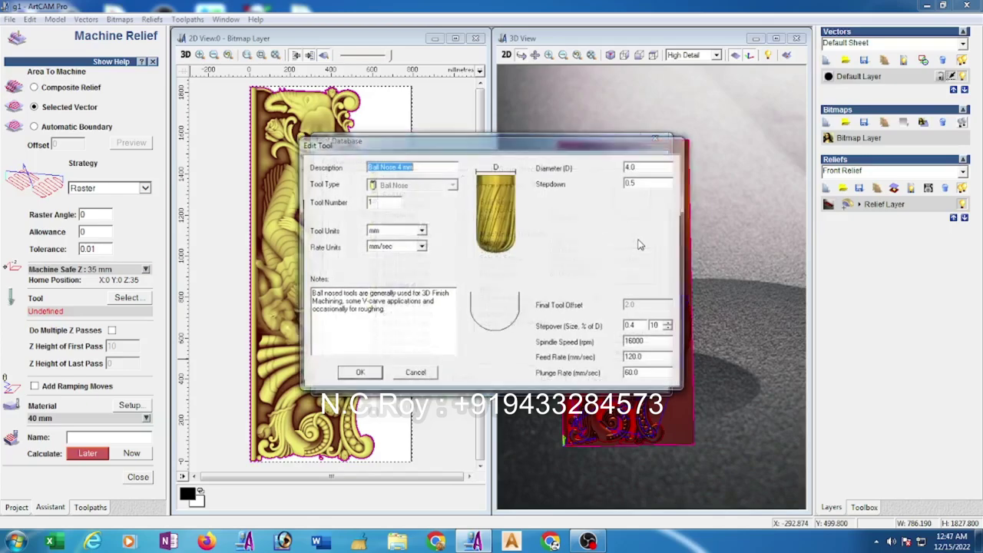
click(358, 374)
click(539, 378)
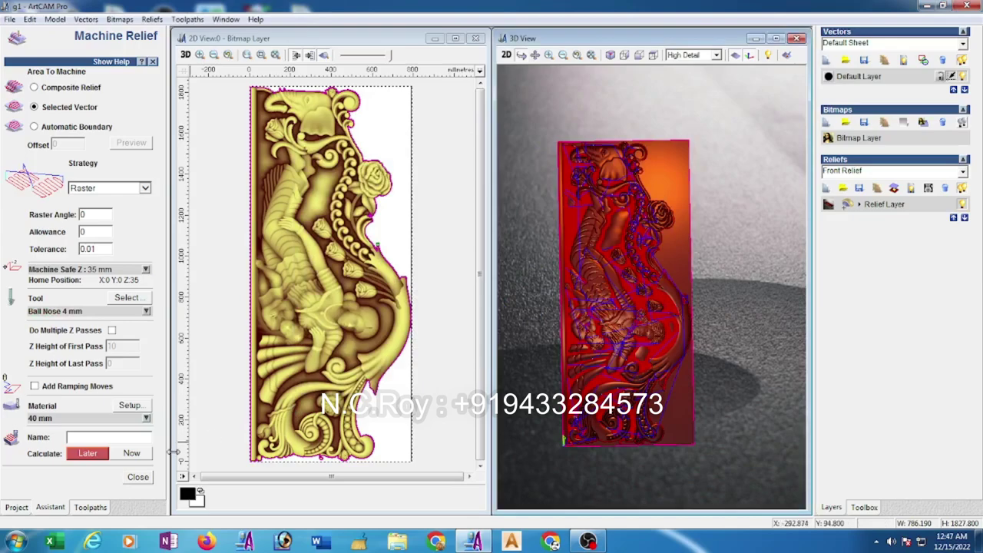
click(132, 454)
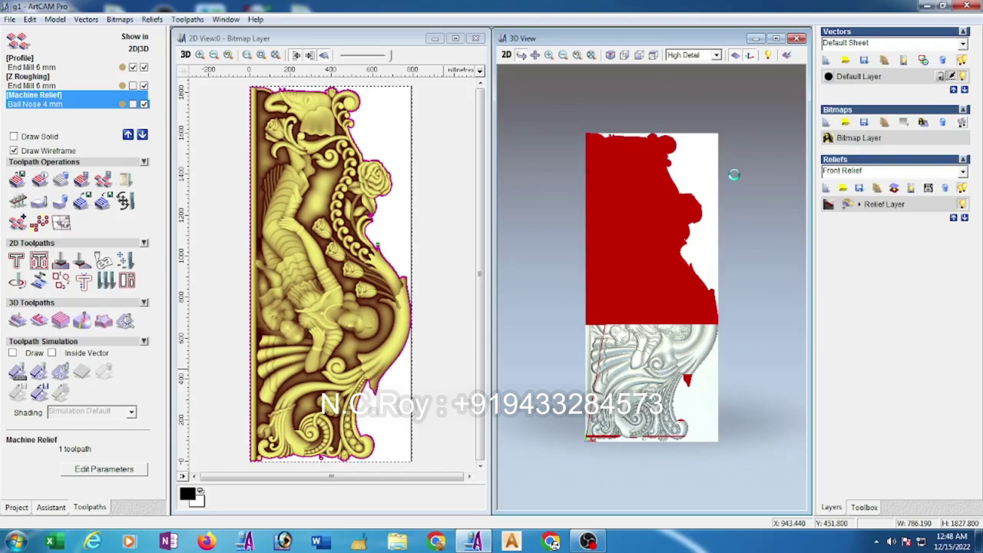
Maximize the 3D view, orbit and zoom around the simulated reclining-woman relief, then snap to a flat front view.
click(776, 38)
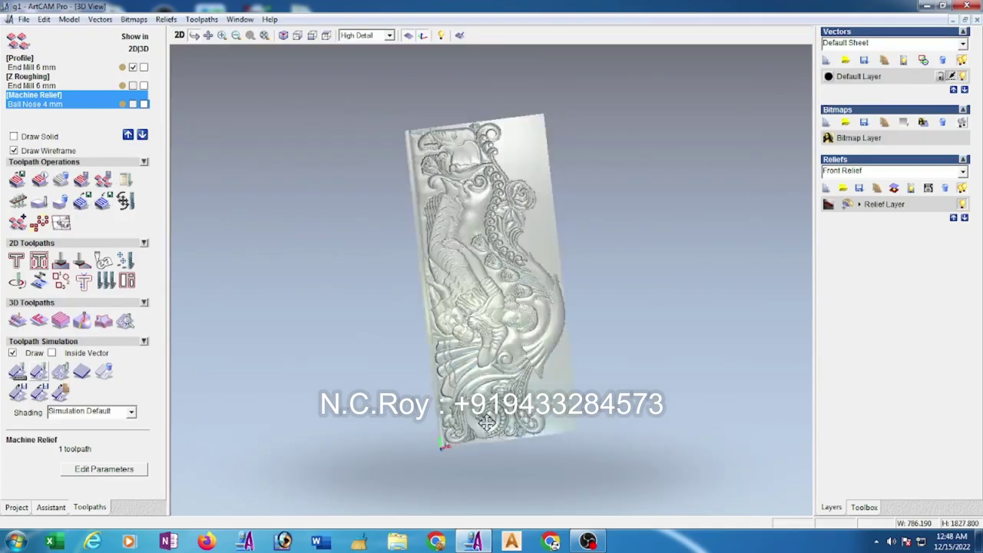
mouse_move(294, 182)
mouse_down()
mouse_move(580, 308)
mouse_move(482, 394)
mouse_move(512, 391)
mouse_move(549, 414)
mouse_up()
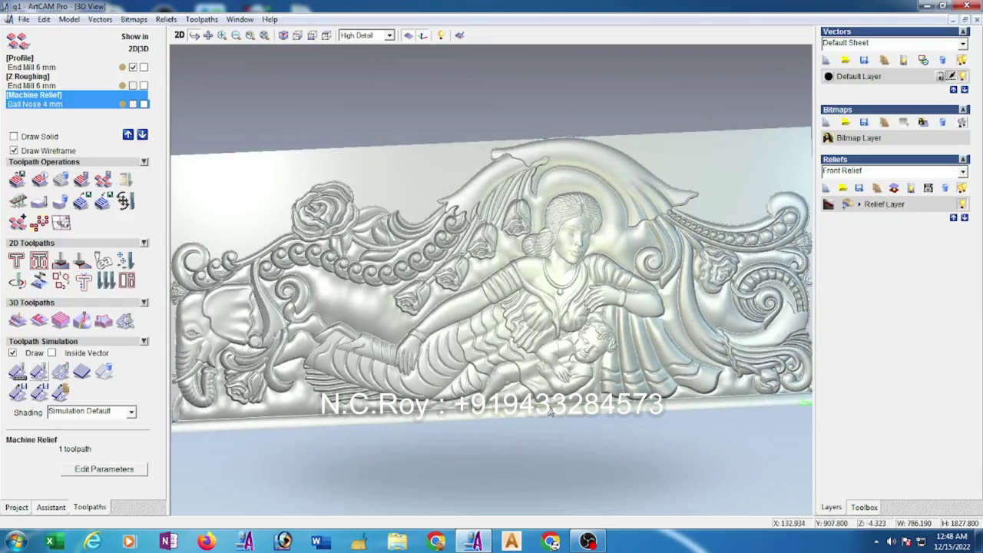
mouse_move(369, 354)
mouse_down()
mouse_move(346, 323)
mouse_move(422, 365)
mouse_move(464, 308)
mouse_up()
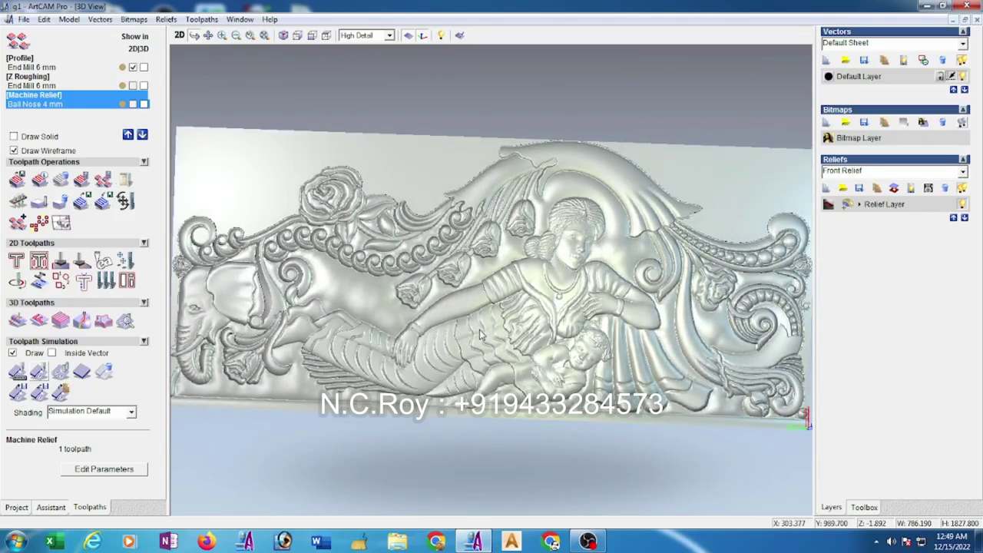
scroll(480, 334, down, 2)
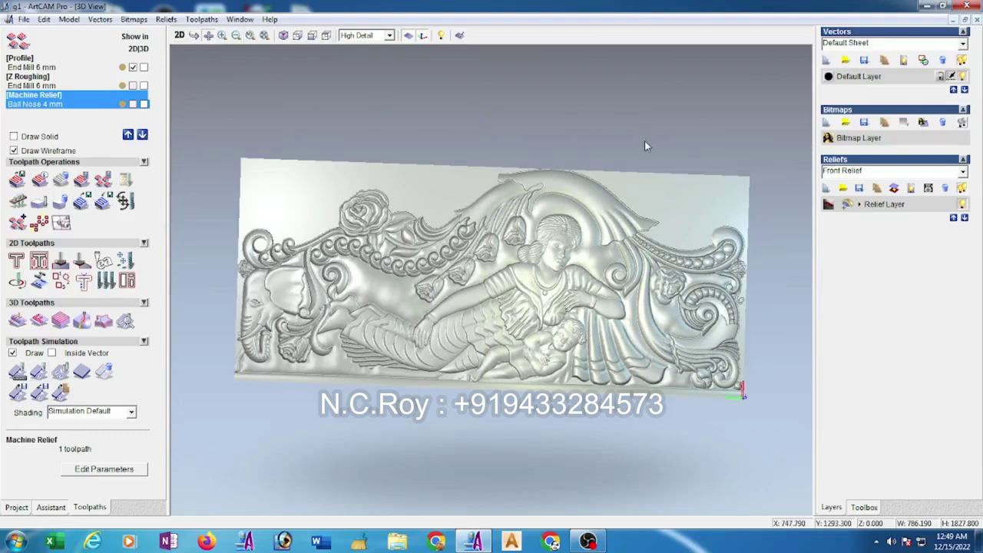
key(0)
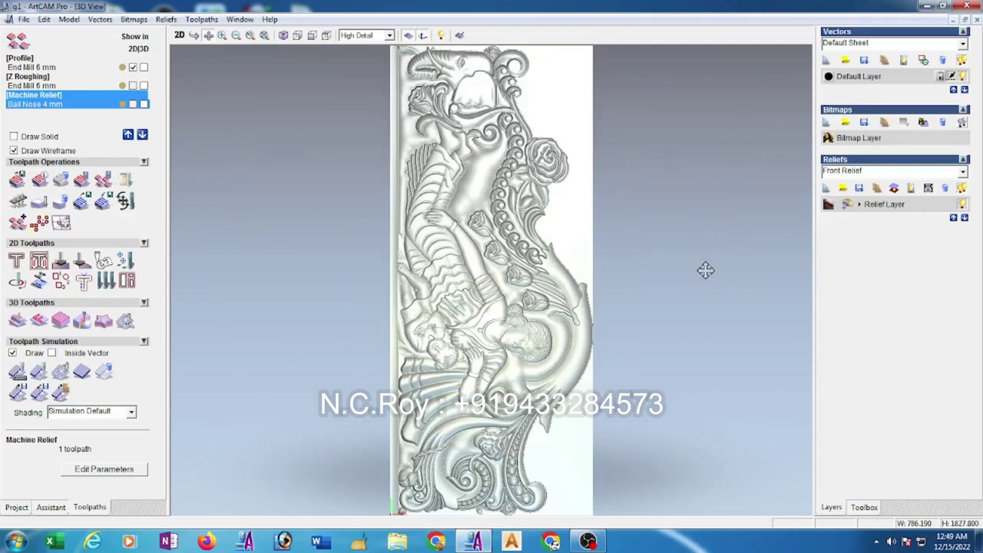